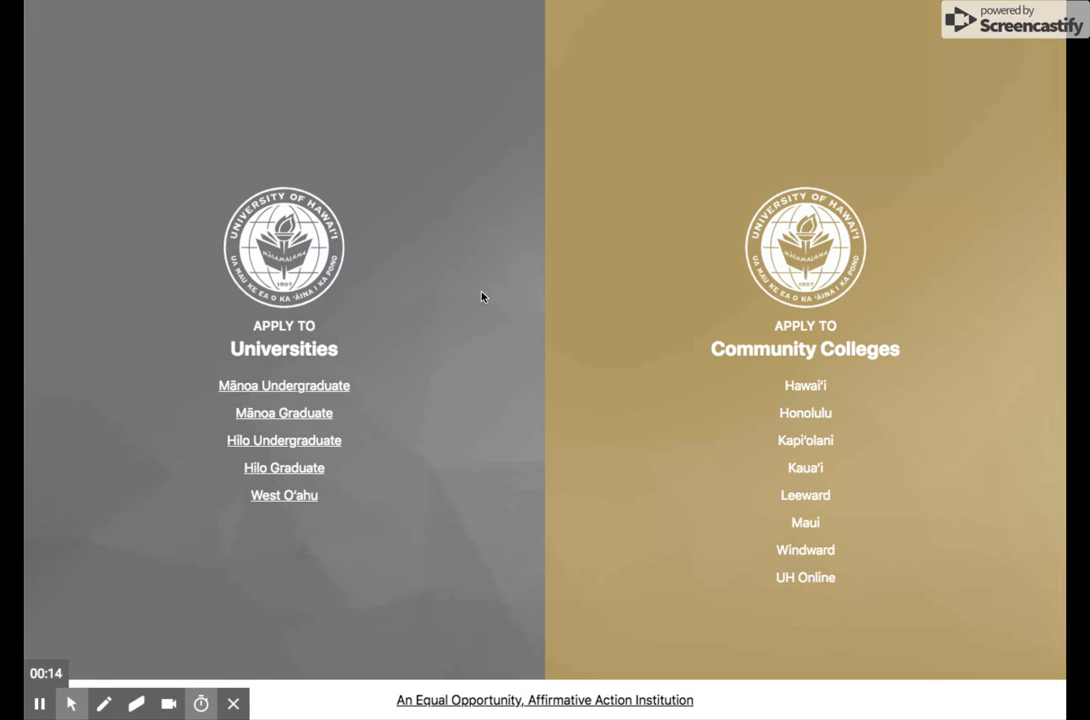
- Open the Mānoa Graduate application login and log in as a returning user with the login ID and PIN
click(292, 418)
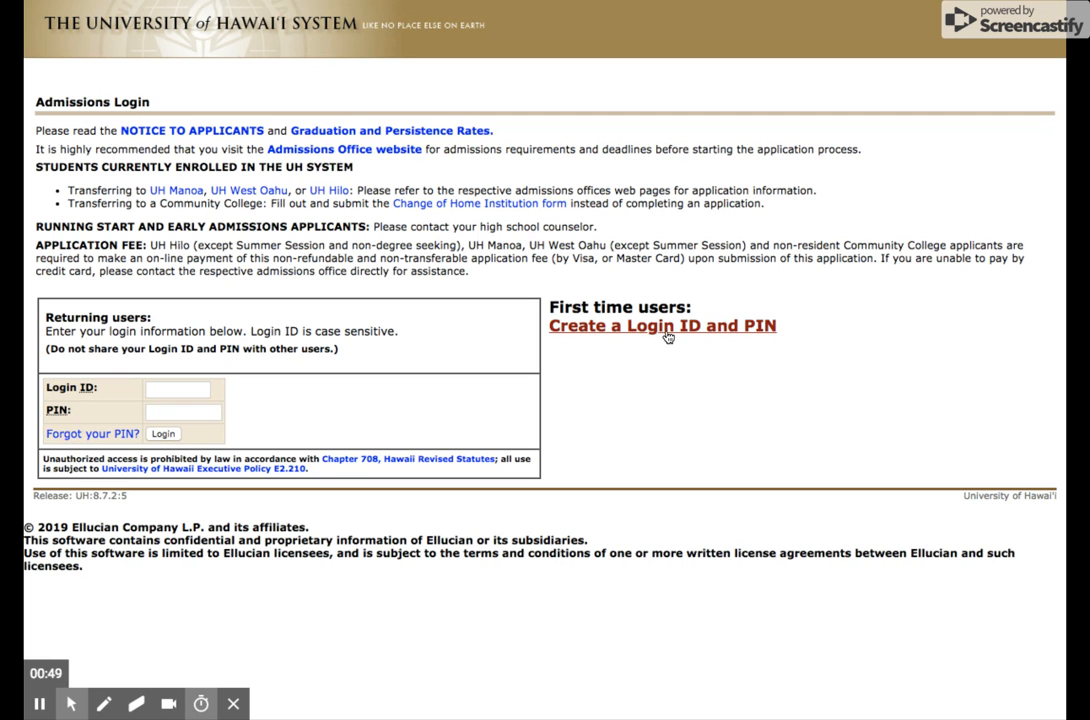
click(176, 389)
text(spedinfo)
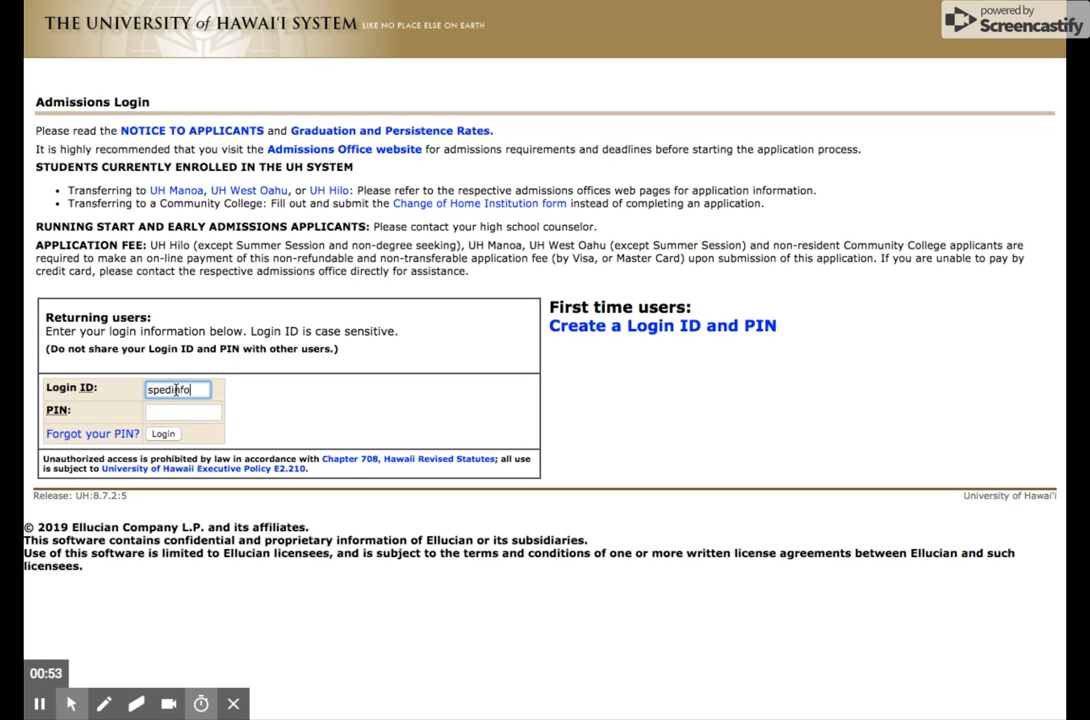
click(168, 410)
text(123456)
click(172, 434)
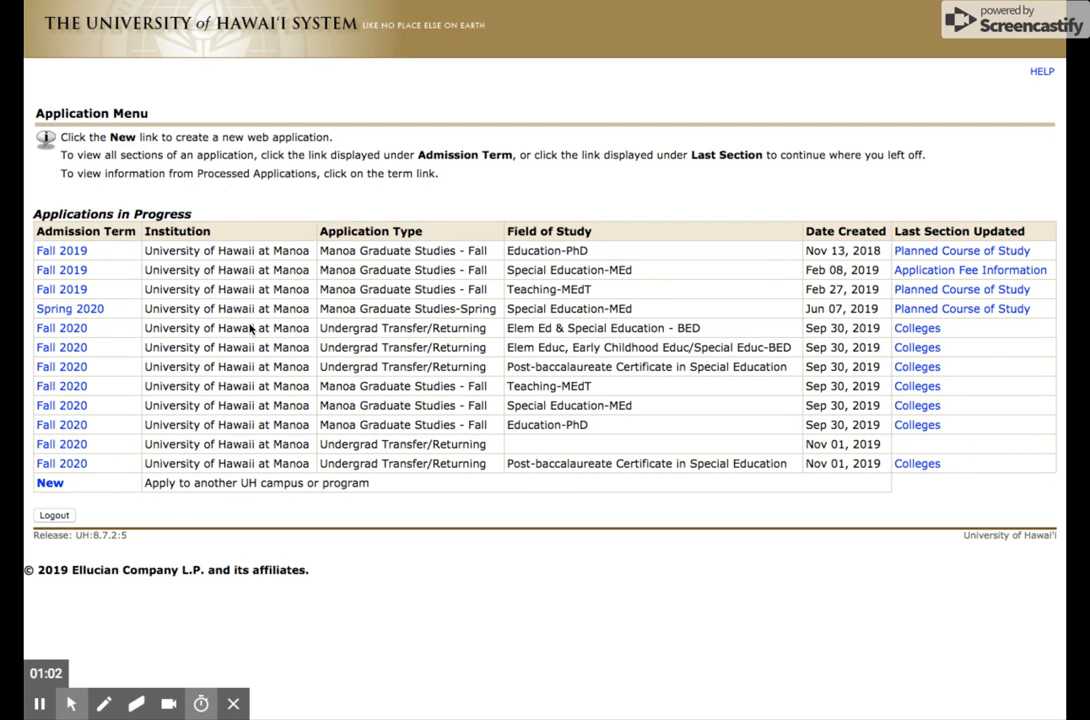
- Start a new application, choose University of Hawaii at Manoa as the institution, and select its site
click(50, 483)
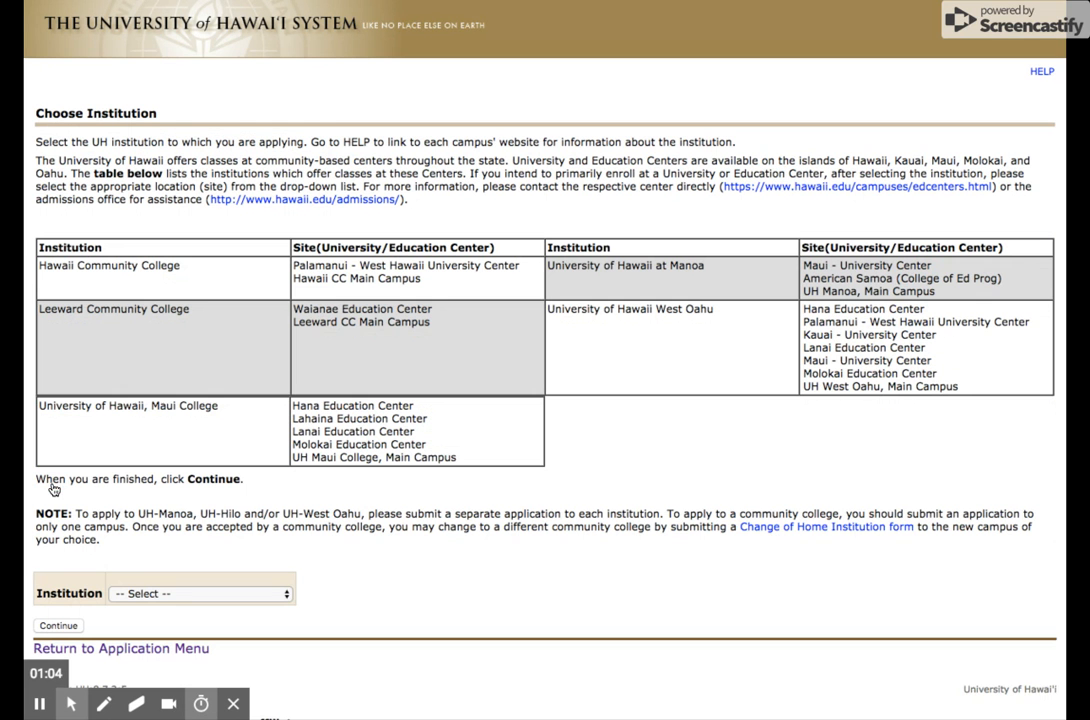
click(145, 595)
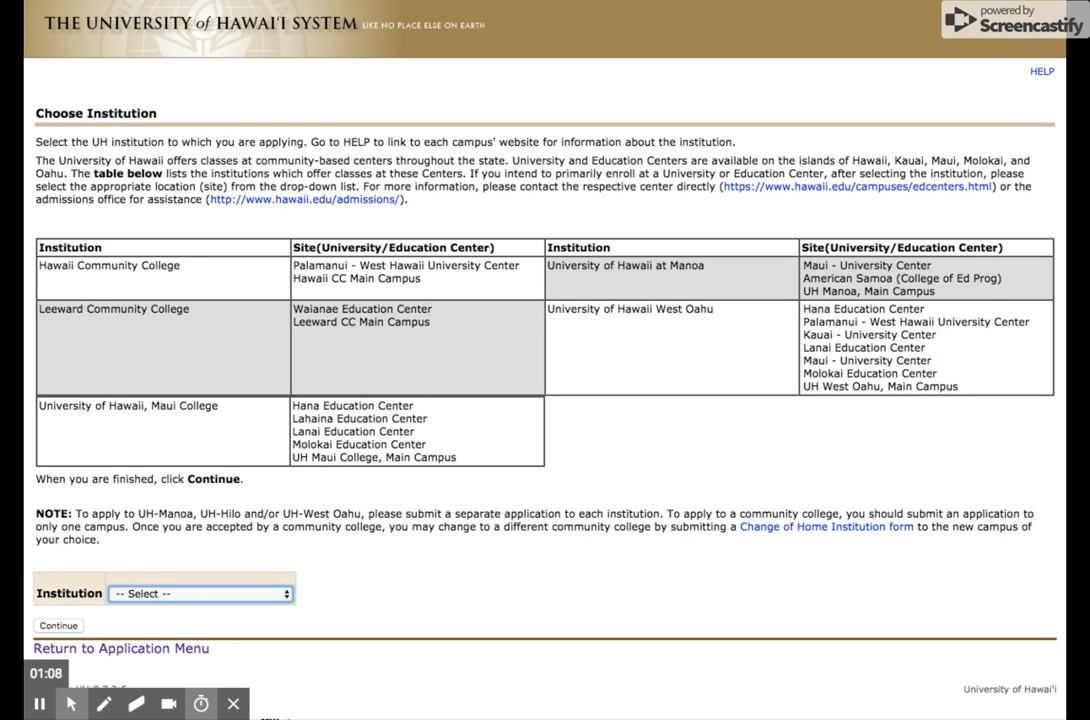
click(201, 704)
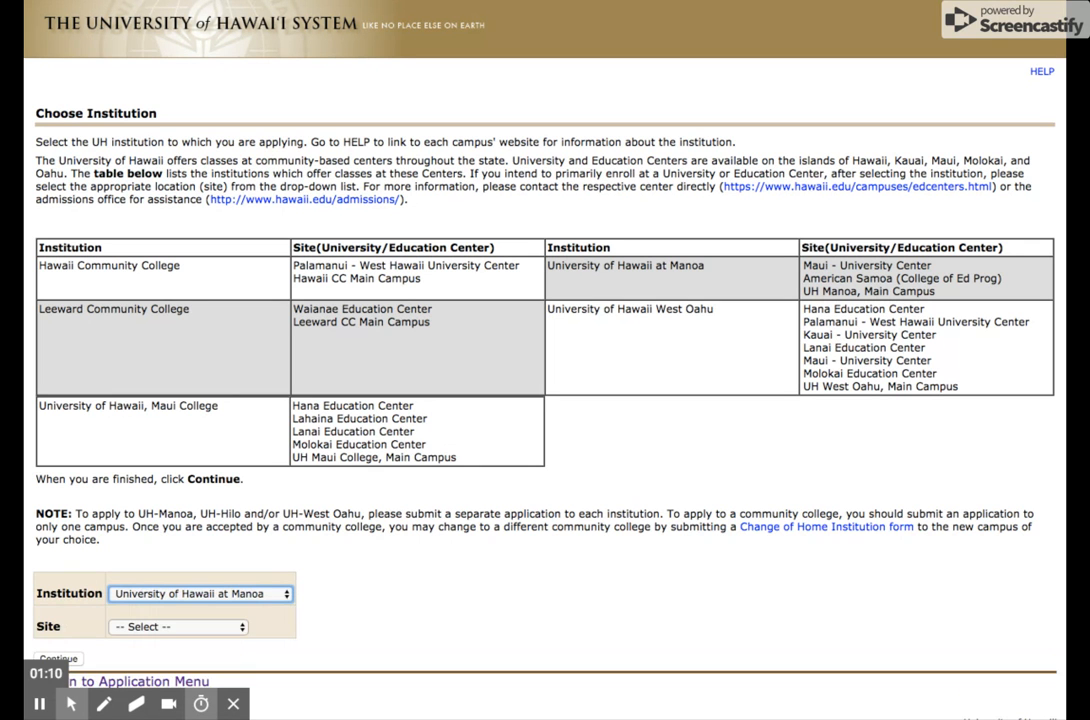
click(190, 628)
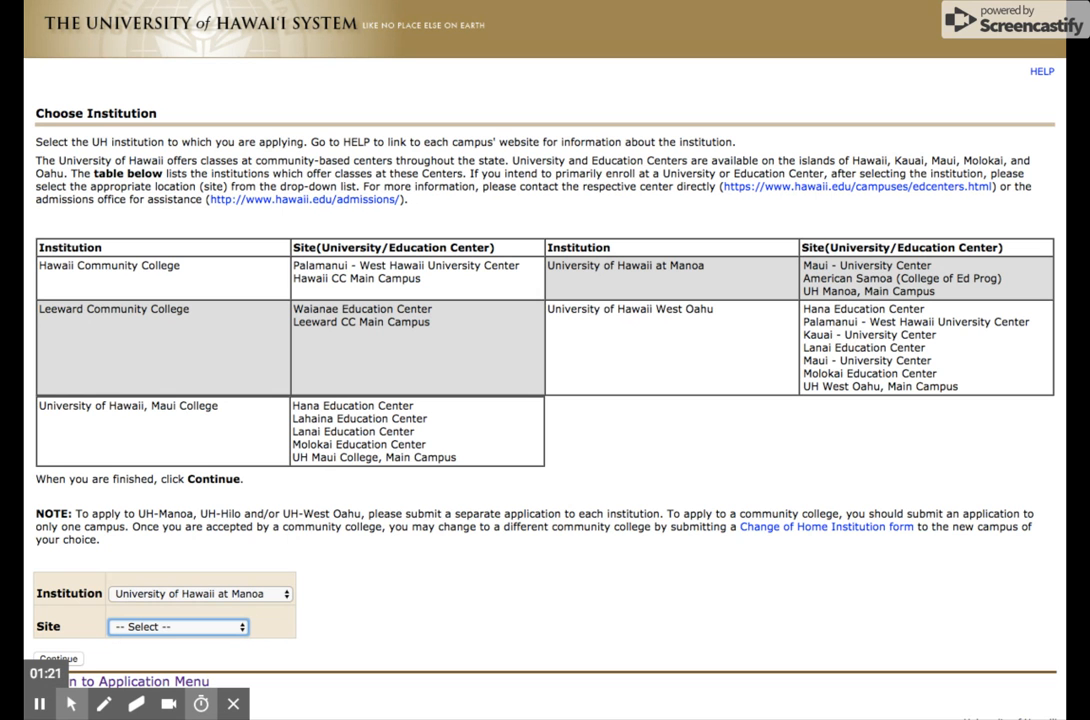
click(178, 628)
click(70, 660)
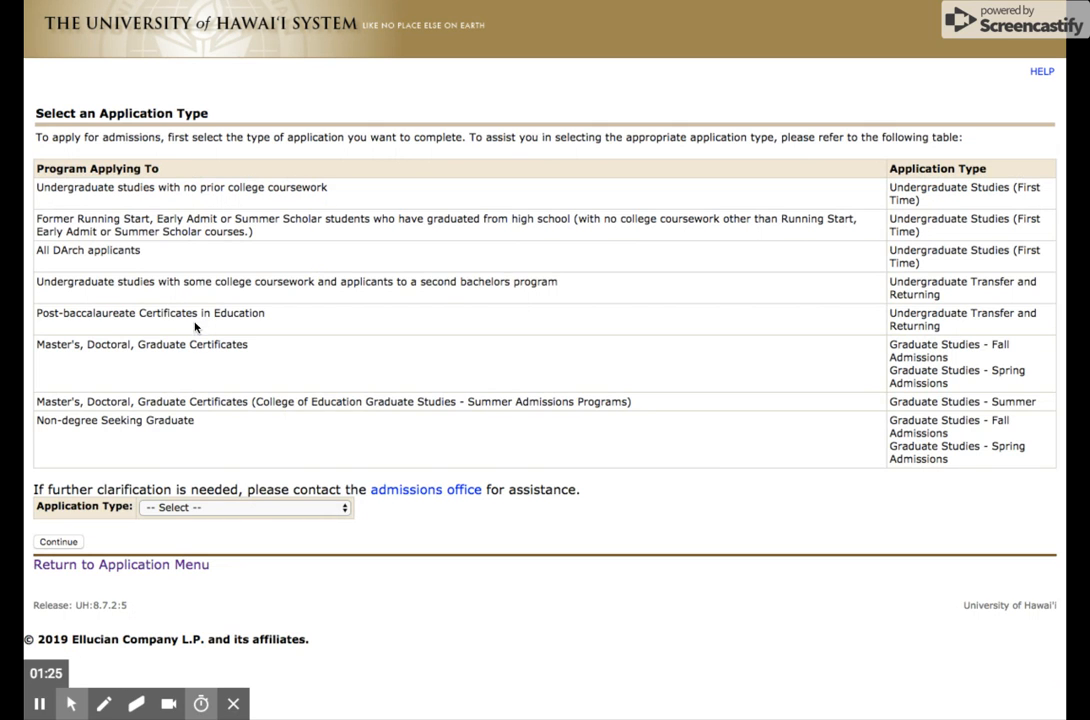
- Set the application type to Graduate Studies - Fall Admissions and the admission term to Fall 2020, and begin filling out the application
click(236, 511)
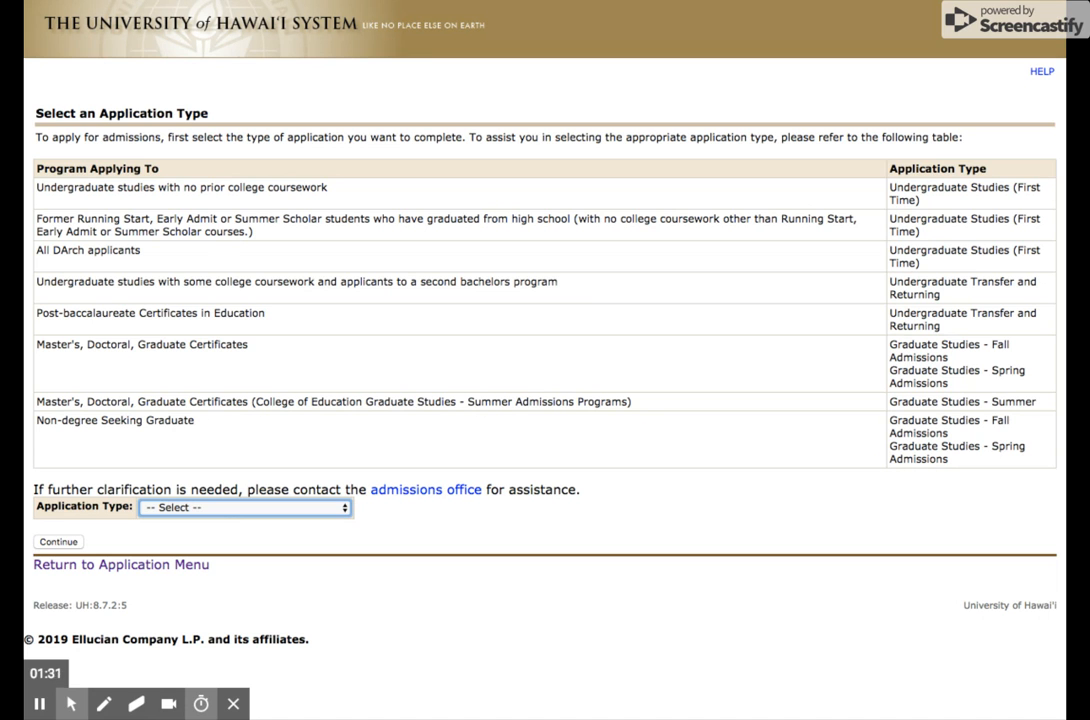
click(290, 527)
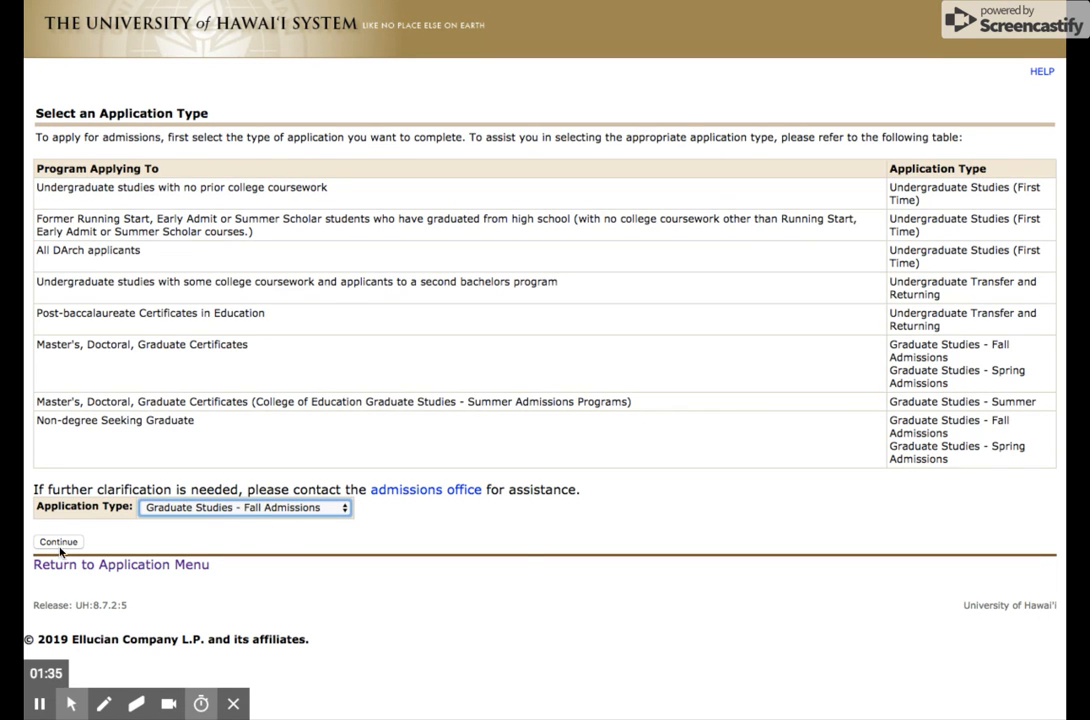
click(58, 541)
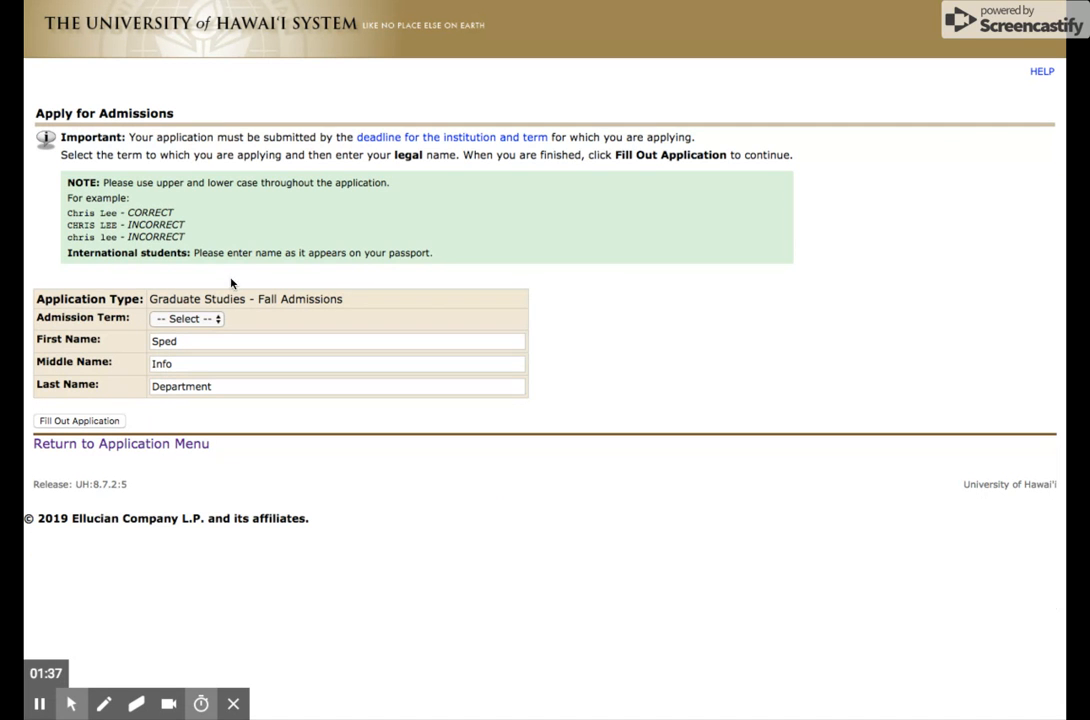
click(214, 319)
click(216, 338)
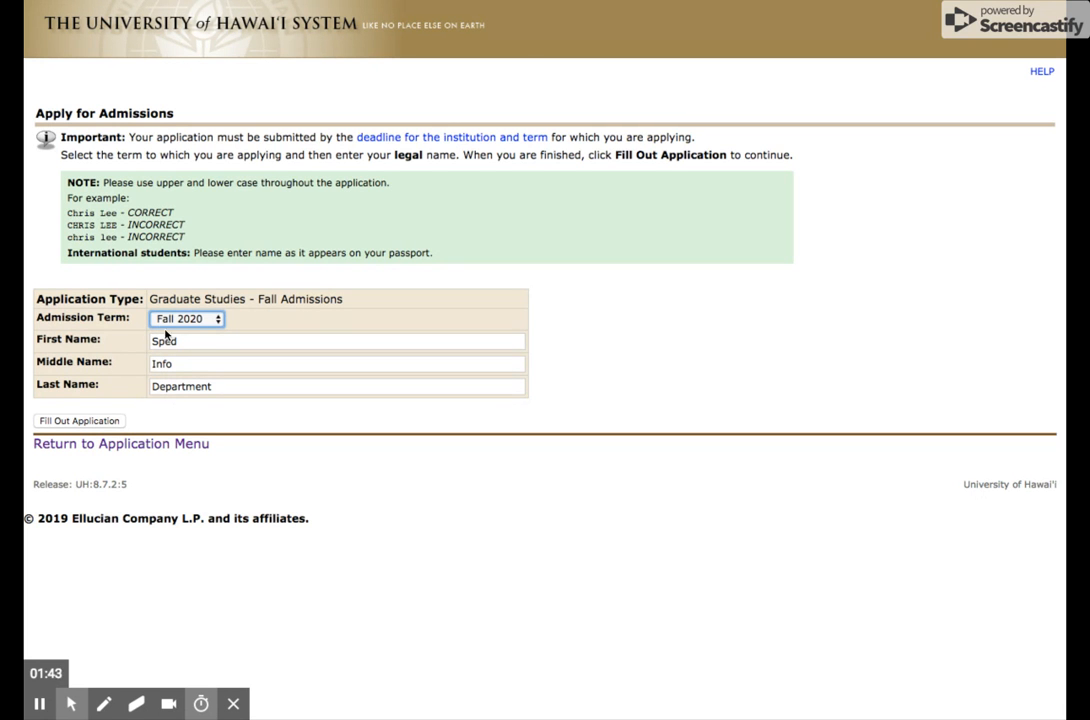
click(80, 421)
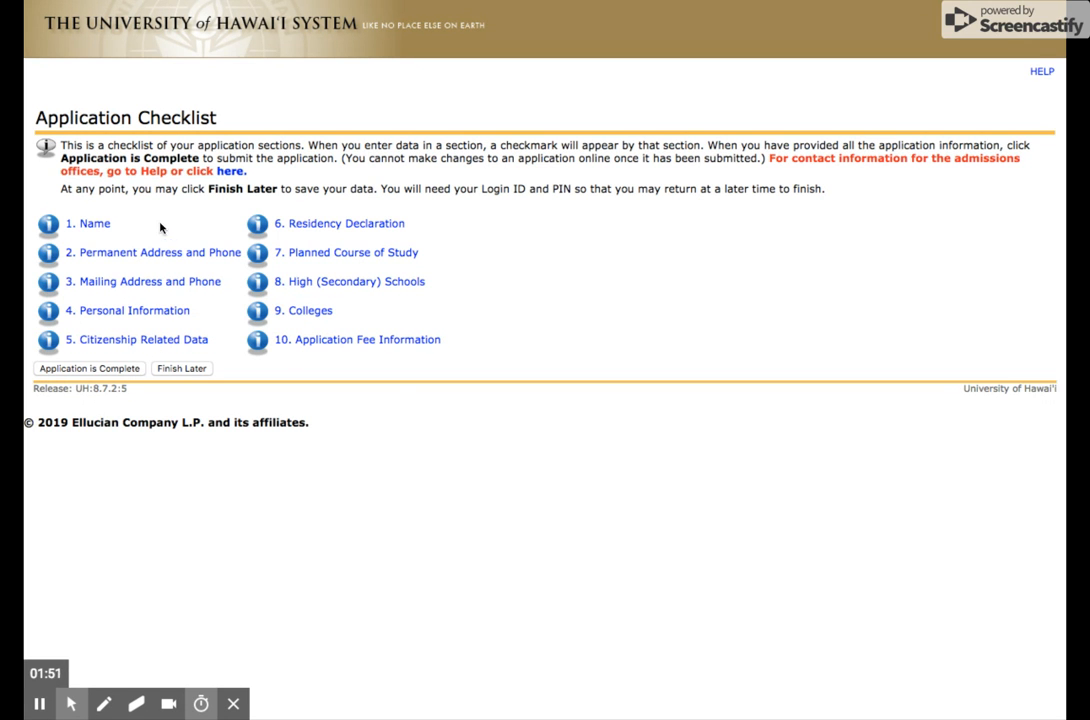
- Reuse the permanent address and phone for the mailing address, save, and return to the checklist from Personal Information without saving changes there
click(111, 257)
scroll(303, 363, down, 1)
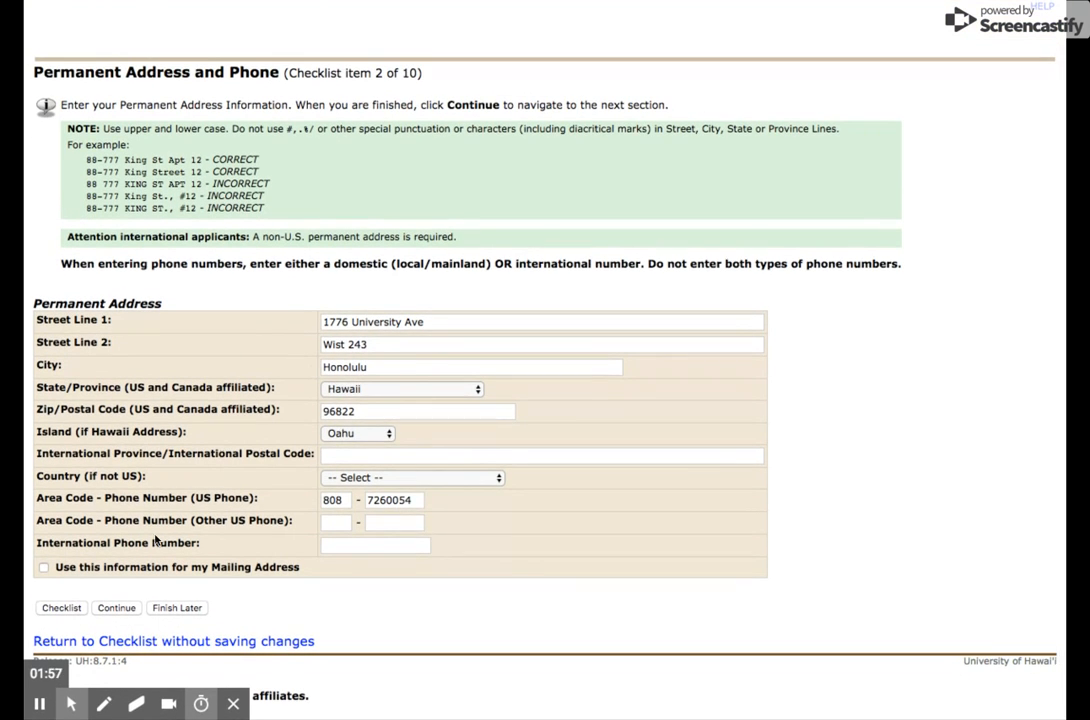
click(44, 568)
click(44, 568)
click(116, 609)
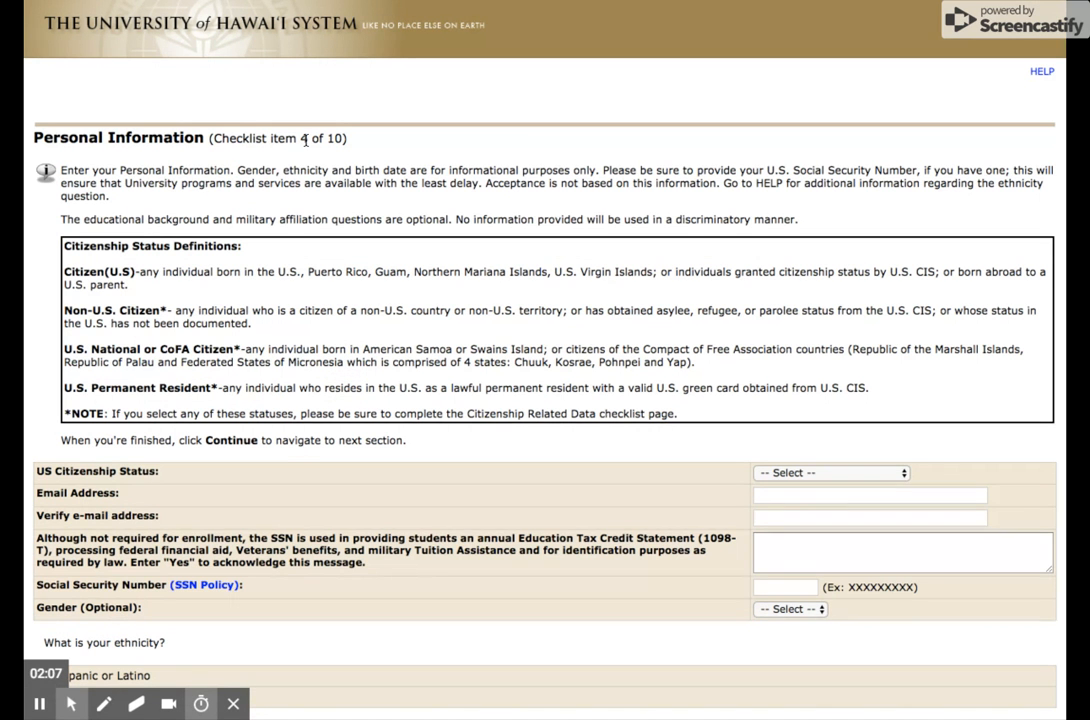
scroll(304, 138, down, 10)
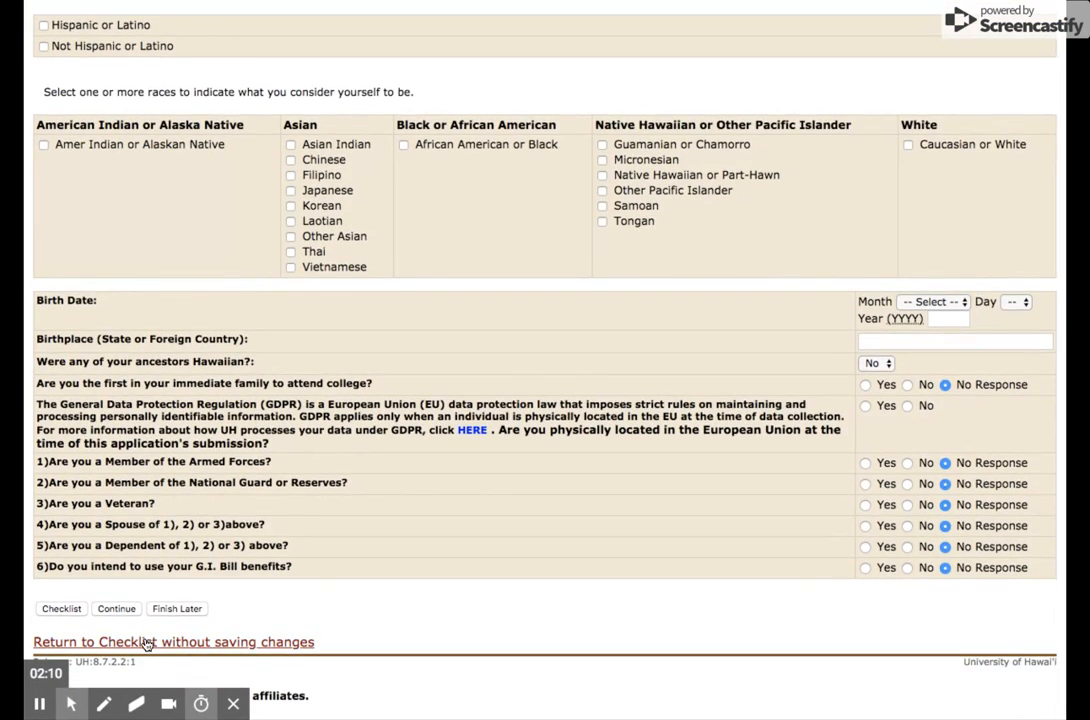
click(132, 639)
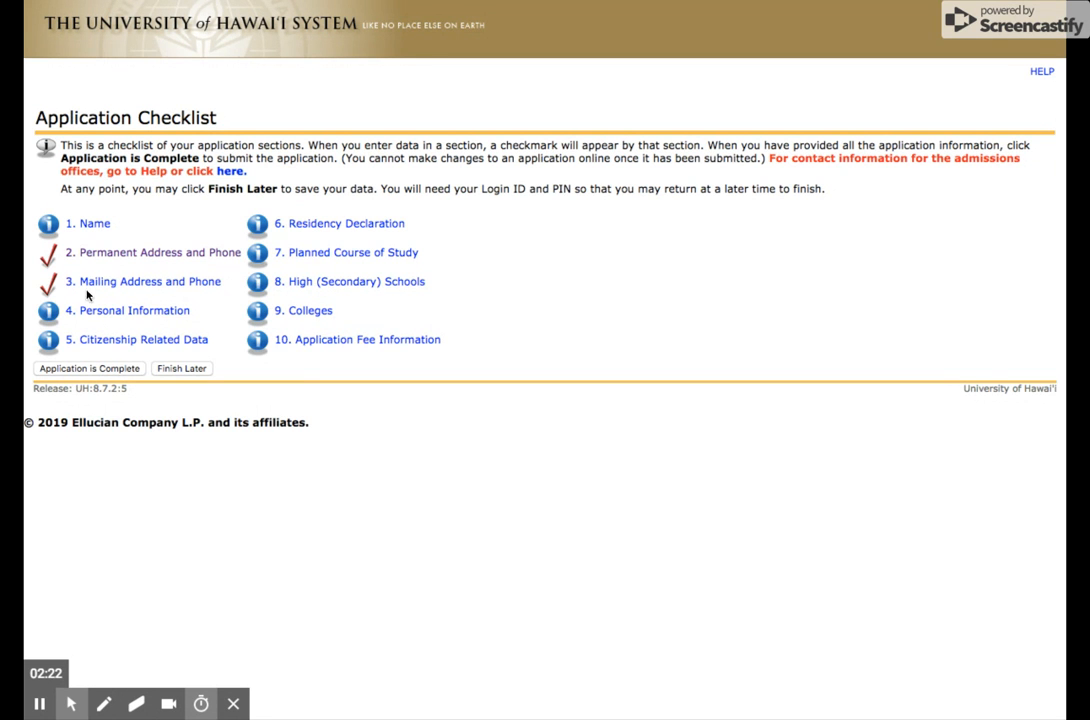
- Enter a sample previous name in the Name section, clear it, and return to the checklist without saving changes
click(92, 228)
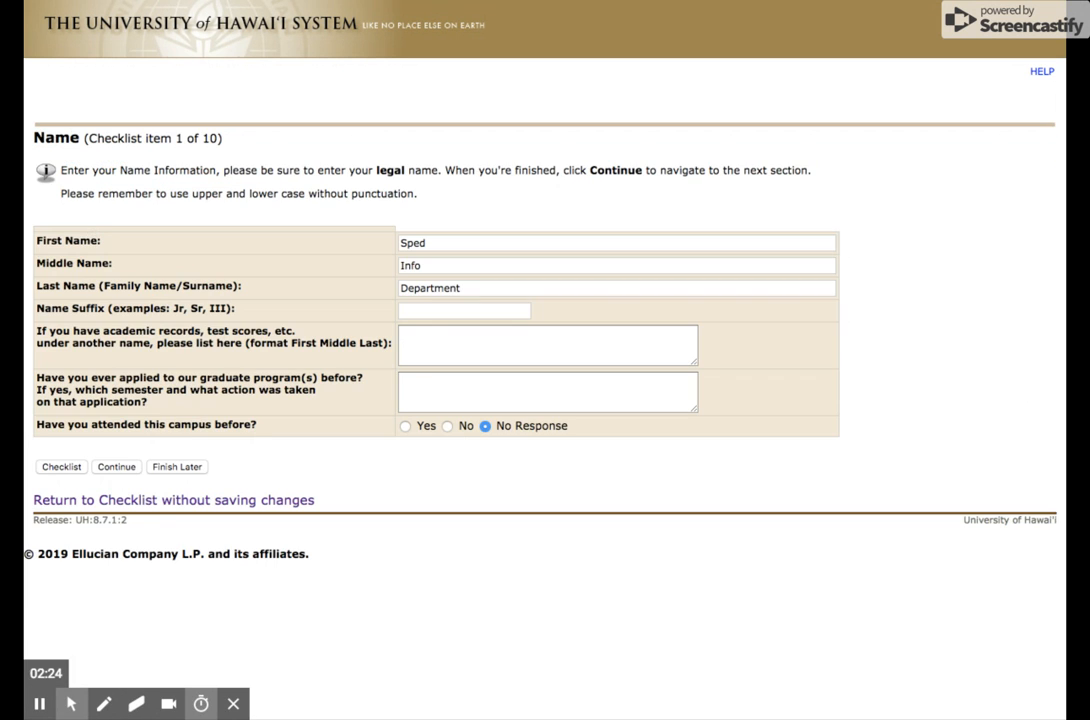
click(455, 350)
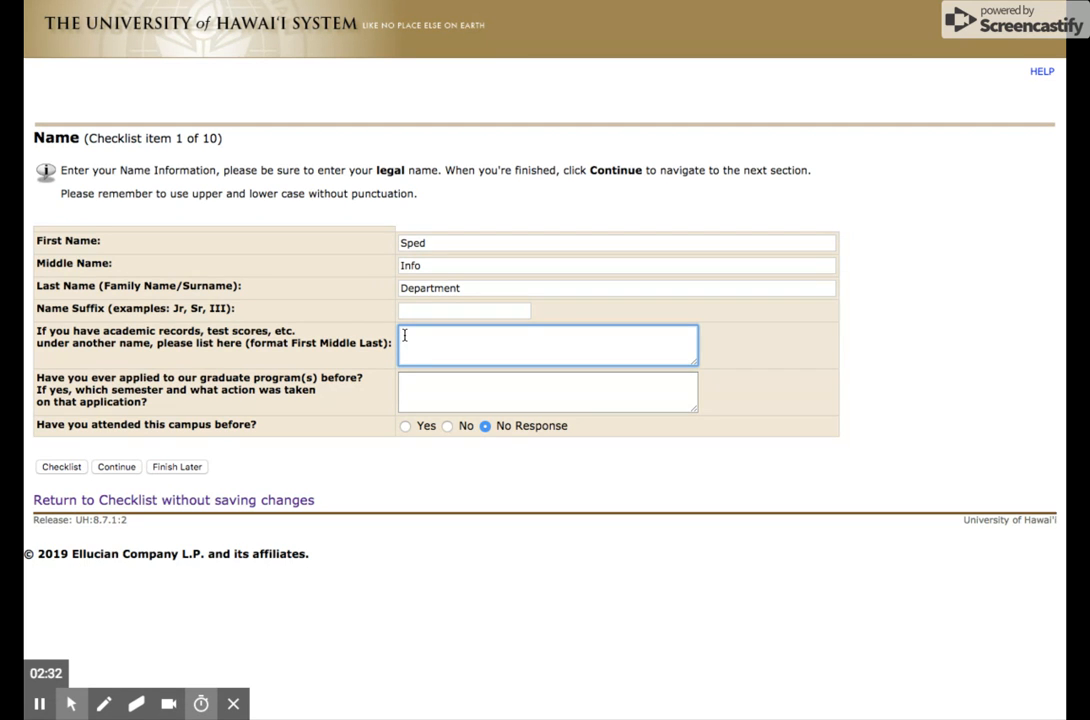
text(Previous Name)
triple_click(479, 333)
key(BackSpace)
click(60, 500)
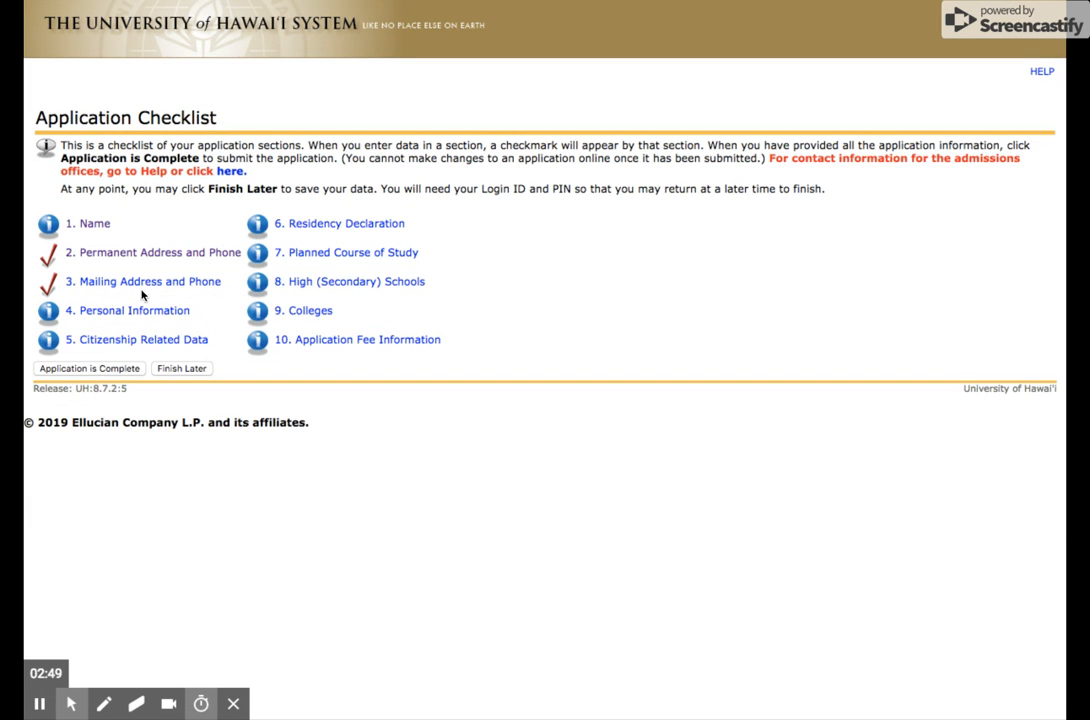
- Open the Citizenship Related Data section and, as a citizen, continue past it with all fields left blank
click(99, 342)
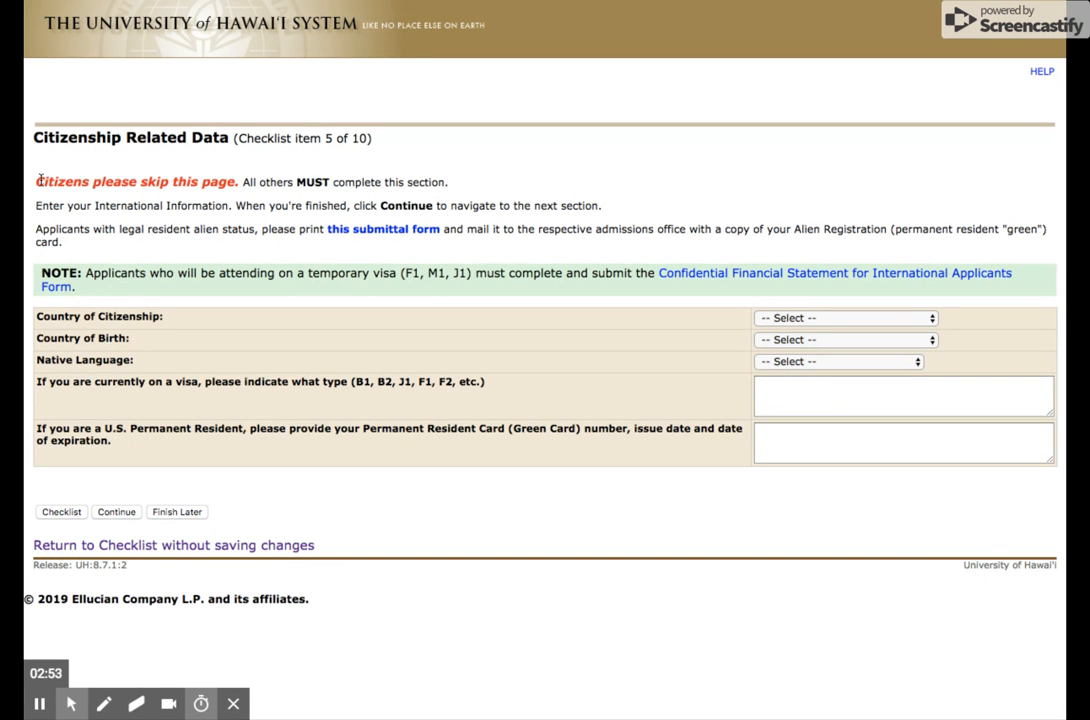
drag(35, 181, 236, 182)
click(236, 182)
click(116, 512)
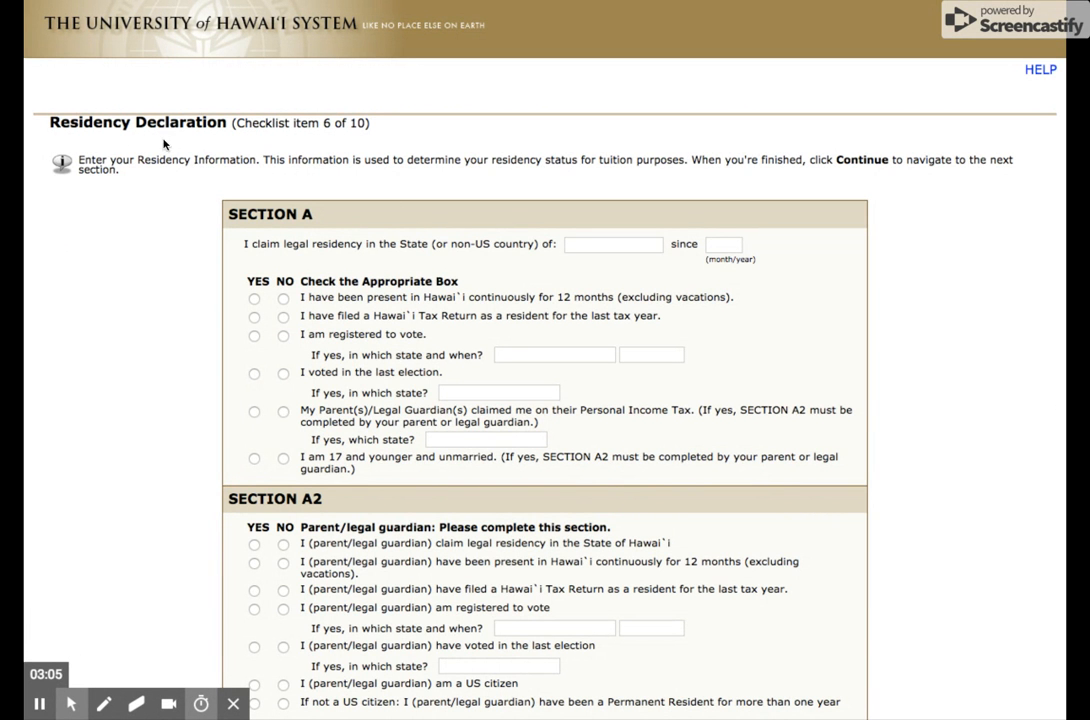
- Review Residency Declaration Sections A through C, mark that none of the exemptions apply, and return to the checklist without saving changes
scroll(405, 367, down, 5)
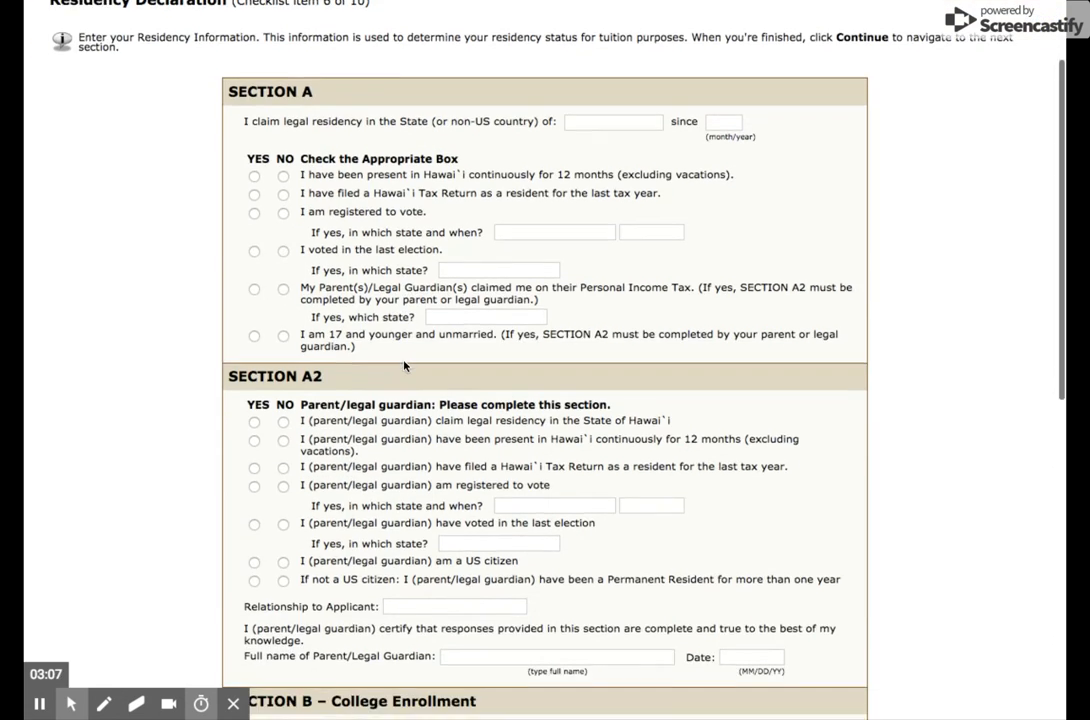
scroll(404, 355, up, 6)
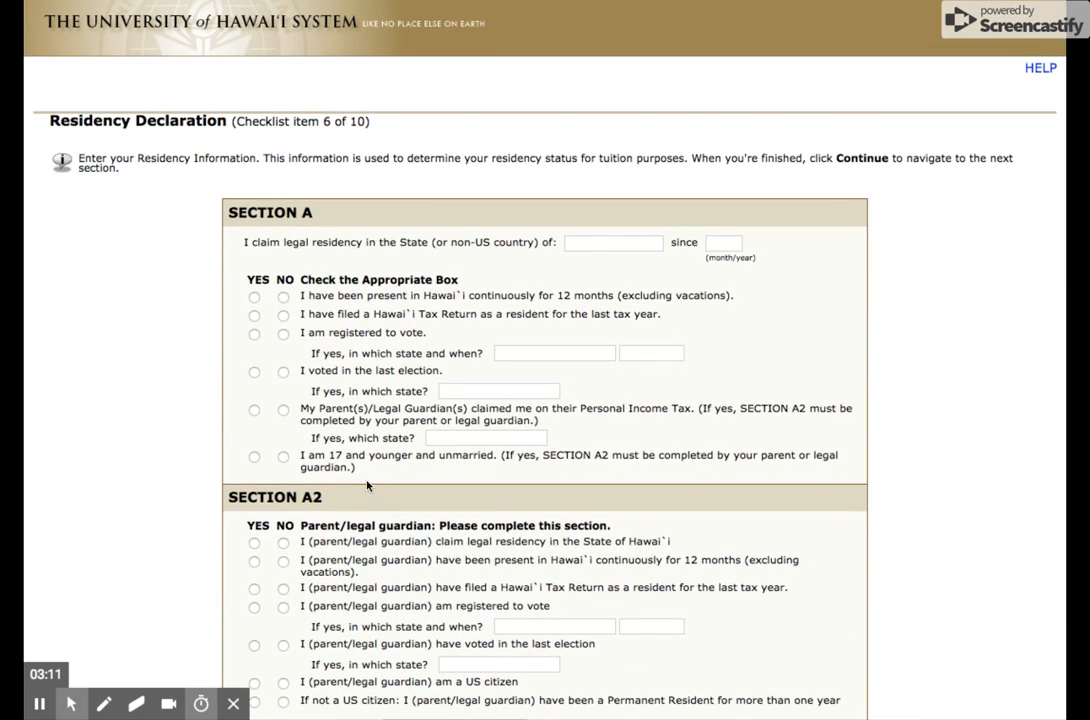
scroll(268, 208, down, 5)
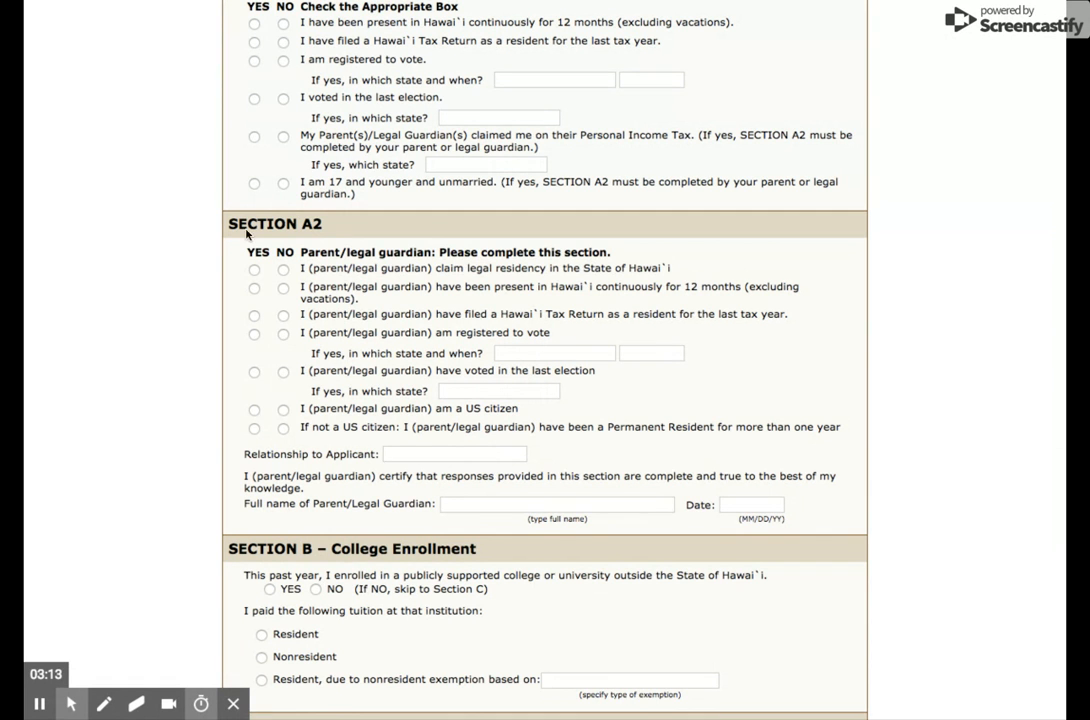
scroll(340, 560, down, 6)
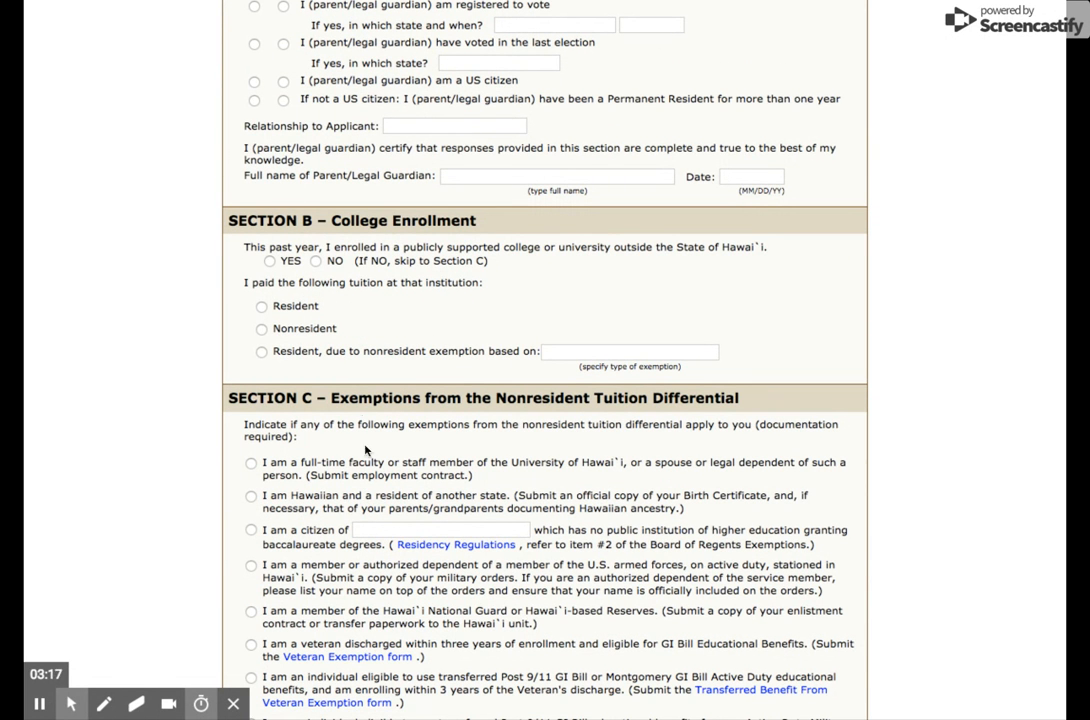
scroll(272, 424, down, 3)
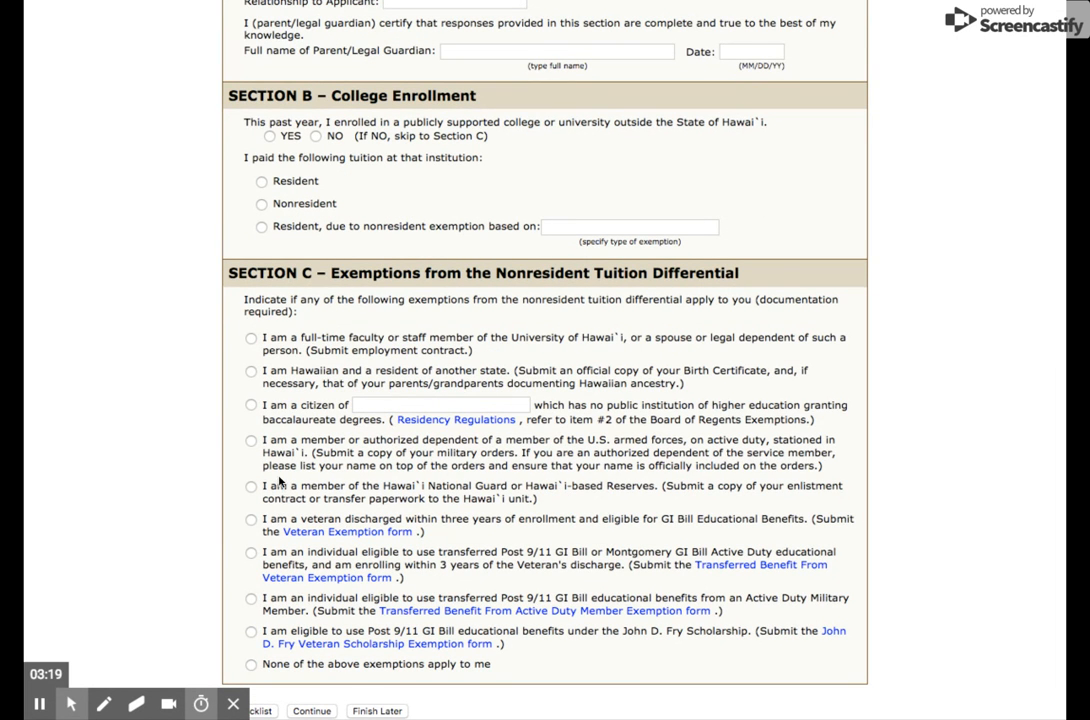
scroll(253, 669, down, 1)
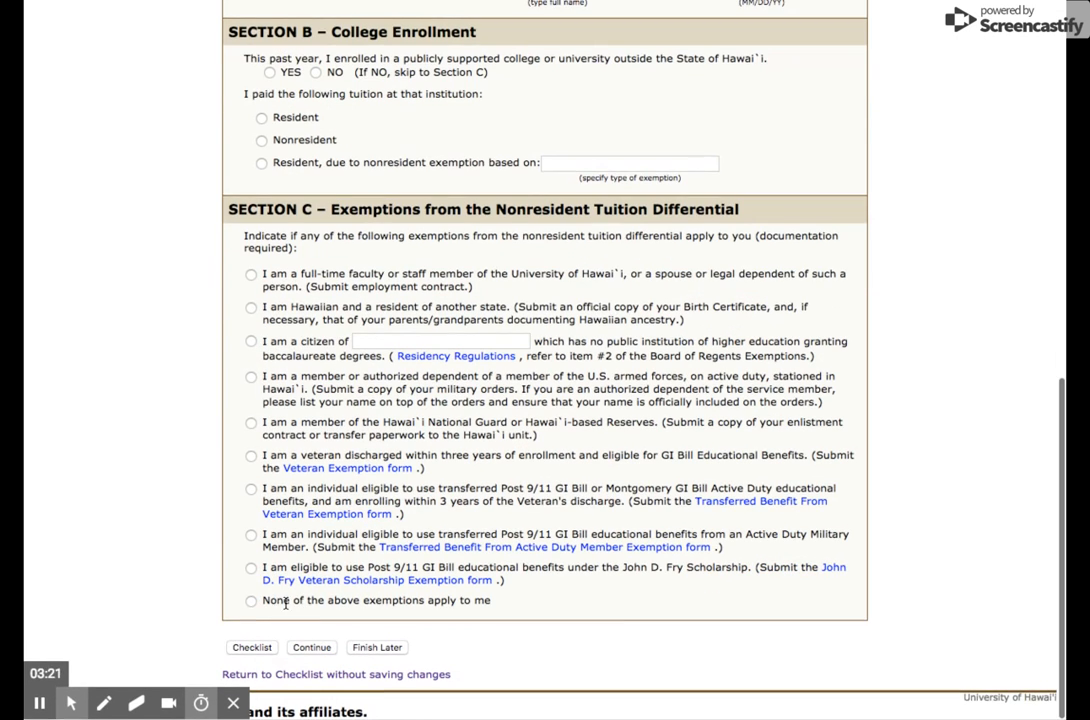
click(250, 601)
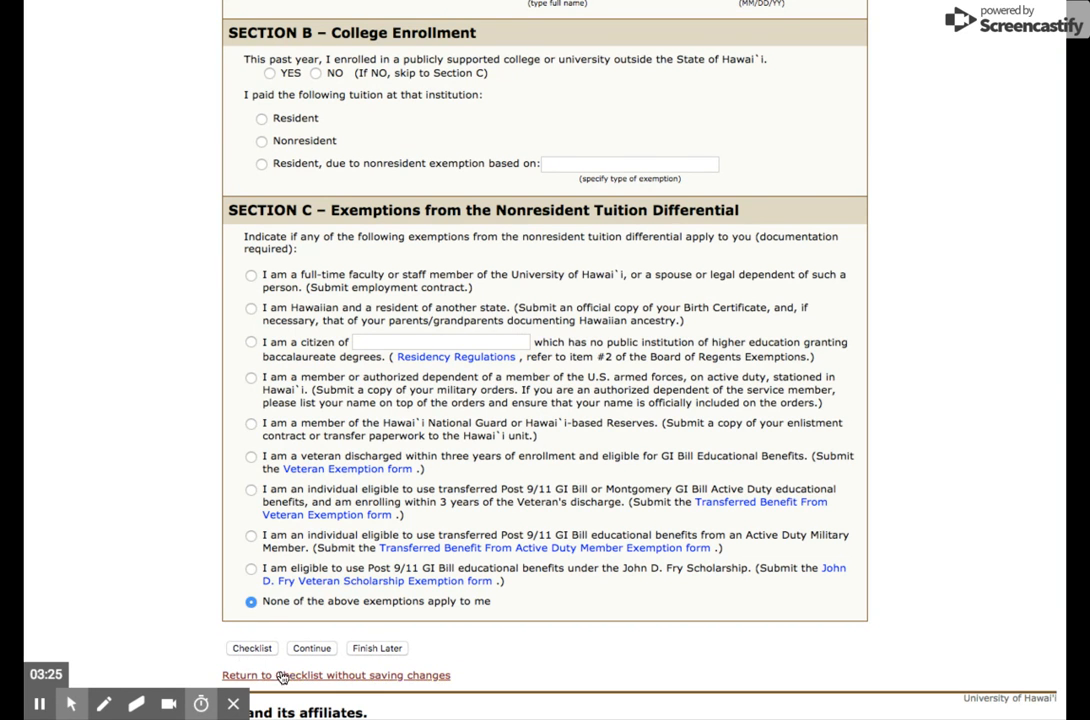
click(245, 675)
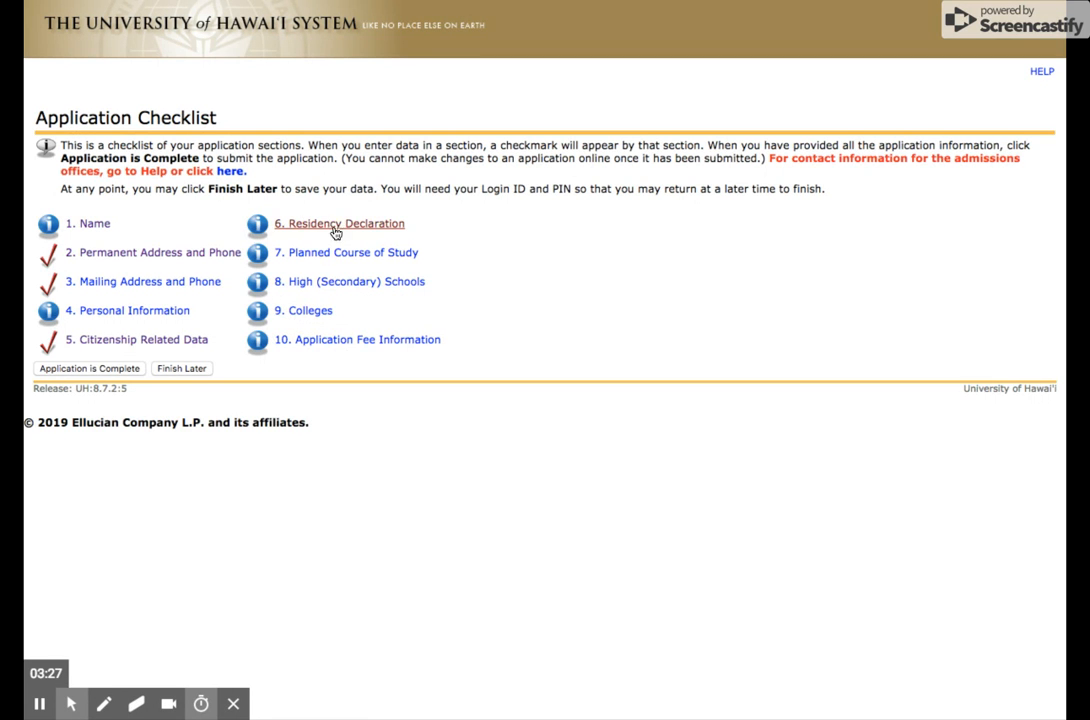
- Set the planned course of study to Teaching-MEdT, acknowledge the deadline and fee notice with Yes, and continue through the concentration choice to High (Secondary) Schools
click(321, 255)
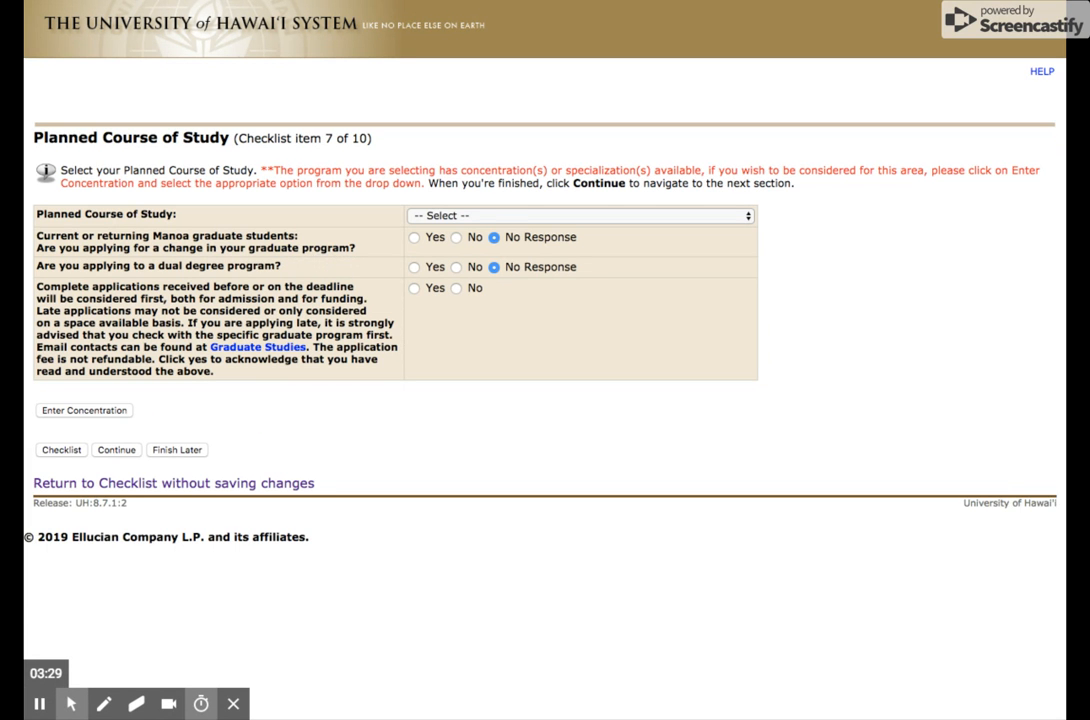
click(448, 217)
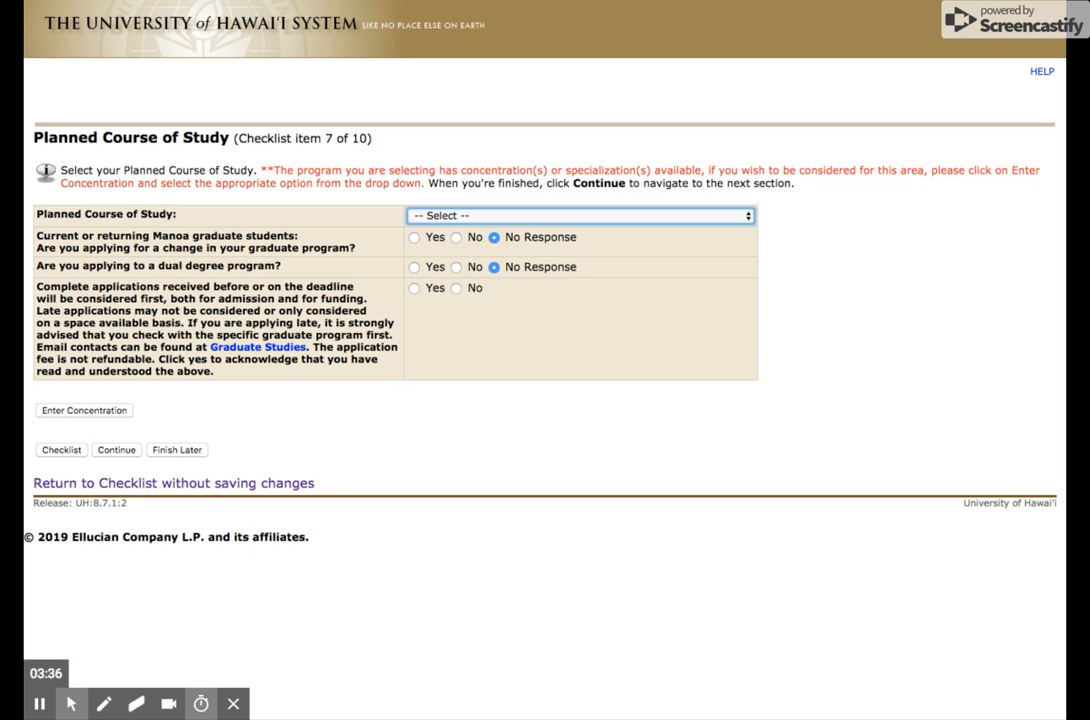
click(452, 216)
click(414, 290)
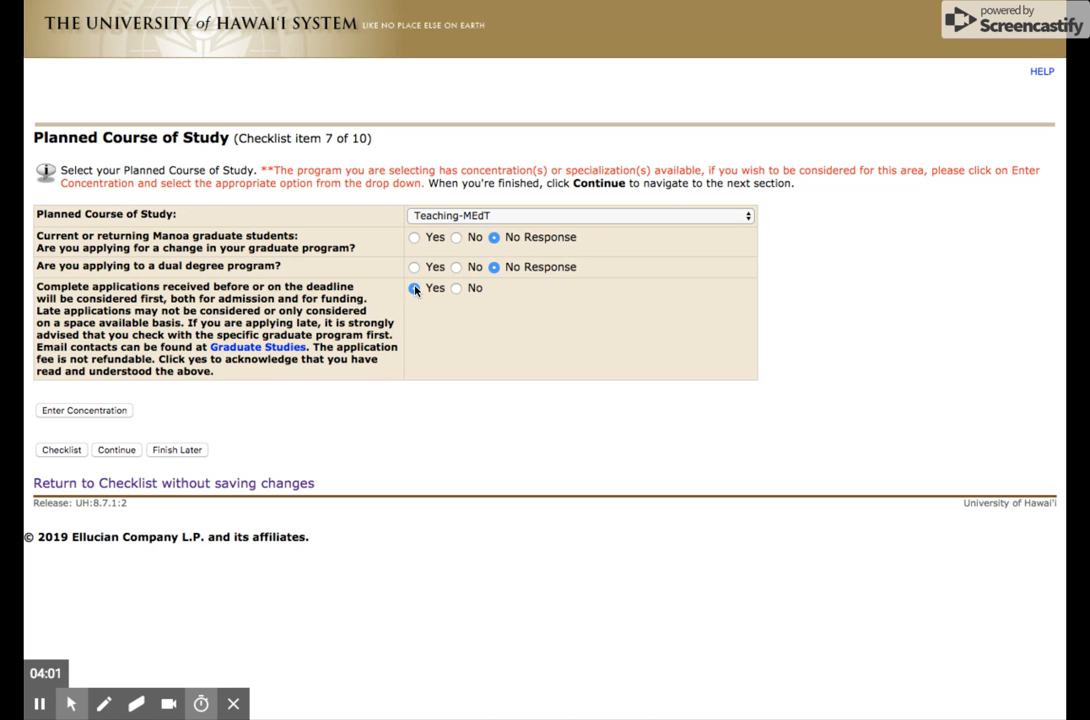
click(117, 450)
click(477, 238)
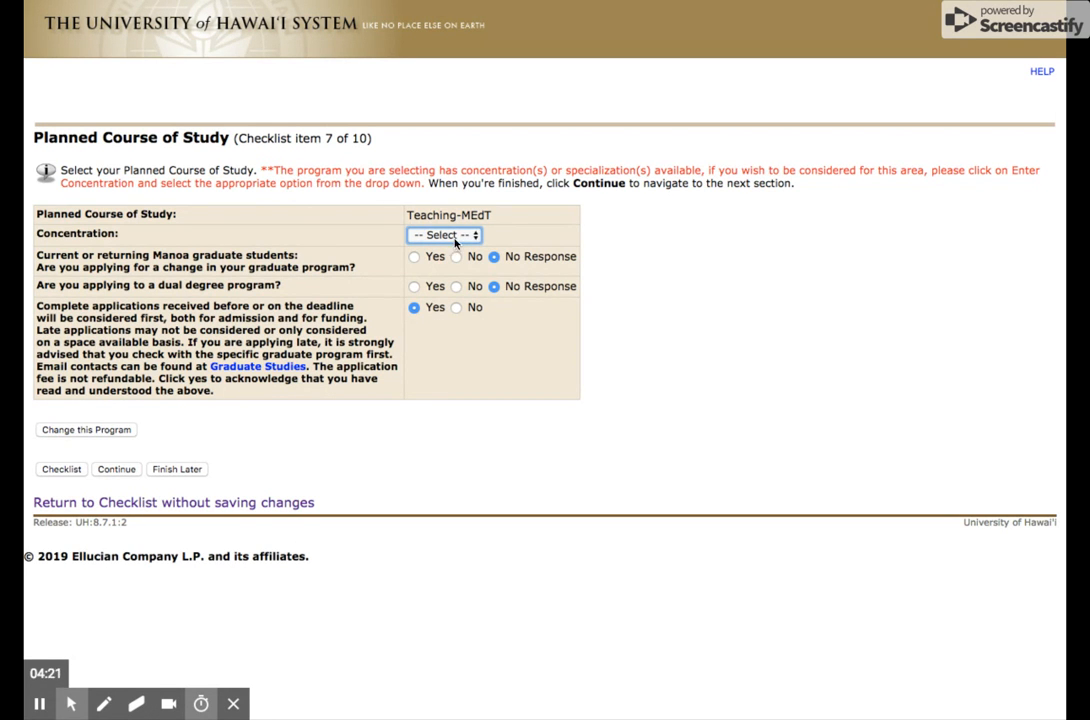
click(117, 469)
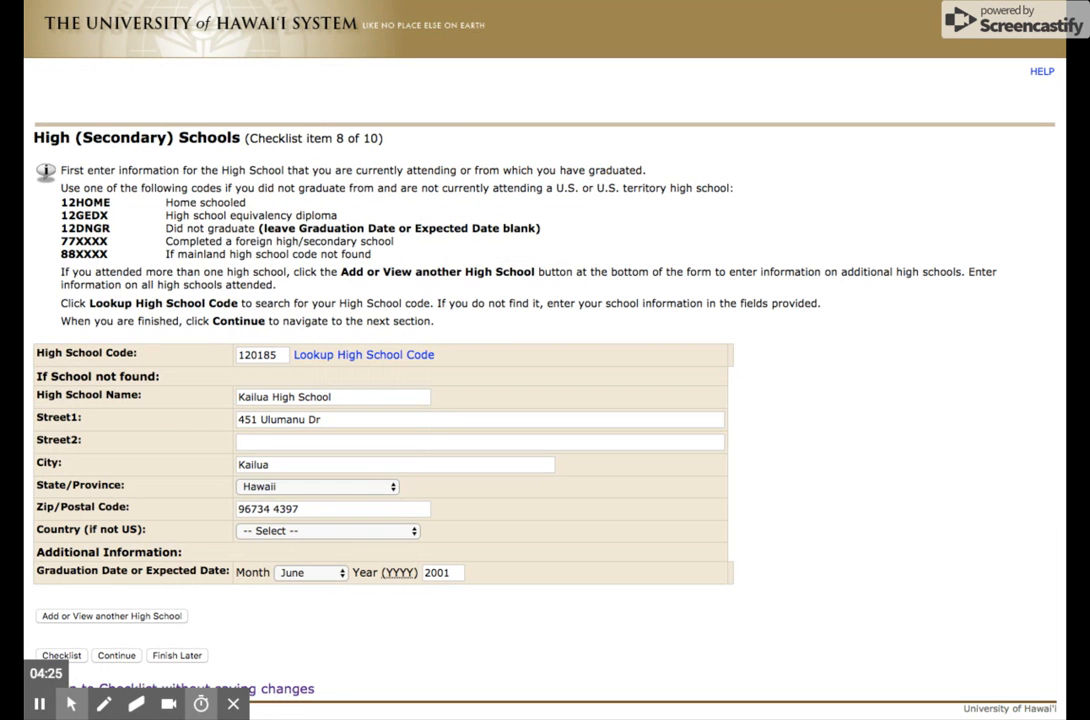
- Look up the high school code by choosing the state Hawaii, the city Hilo and Hilo High School, and copy it into the form
click(336, 355)
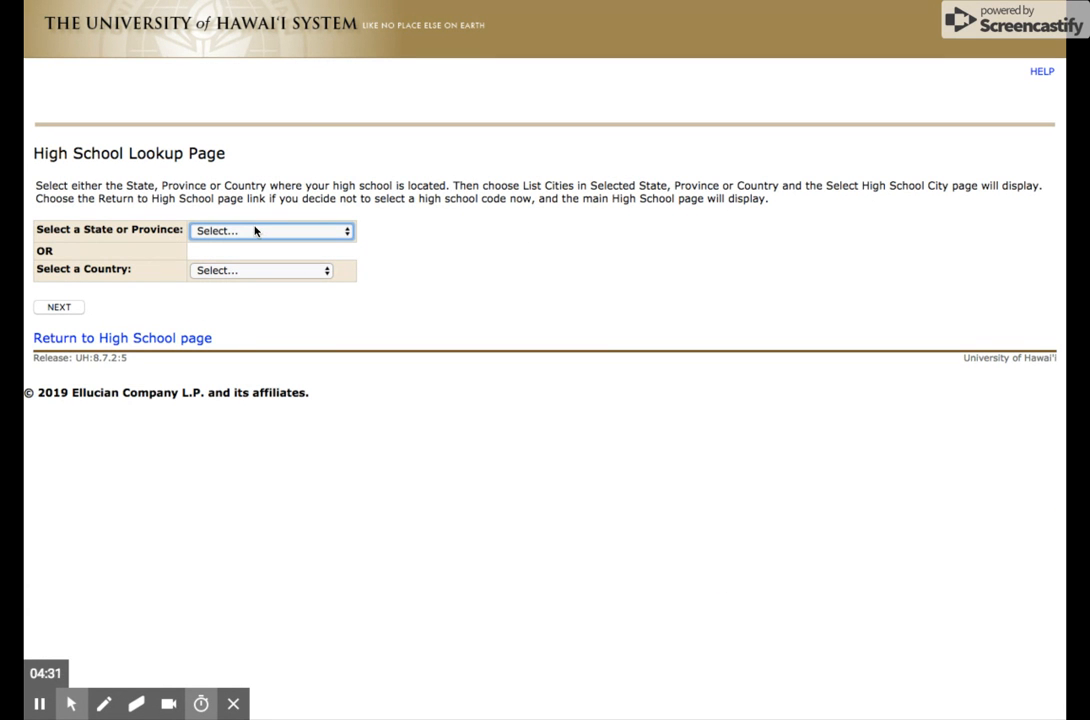
click(246, 225)
click(62, 309)
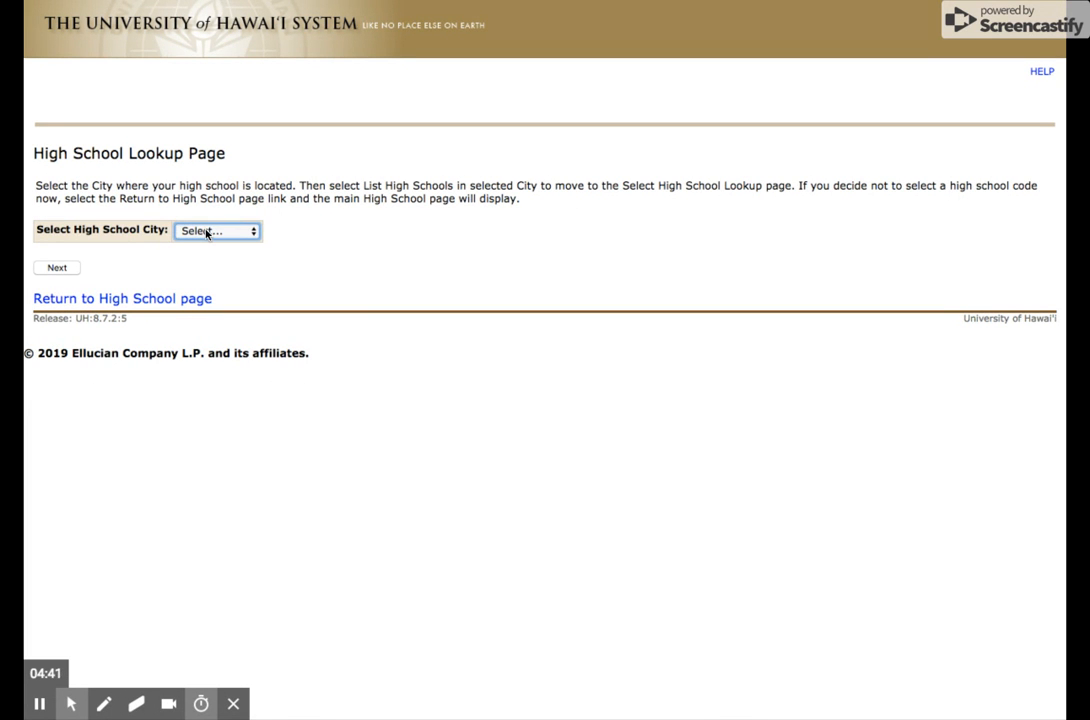
click(207, 308)
click(56, 269)
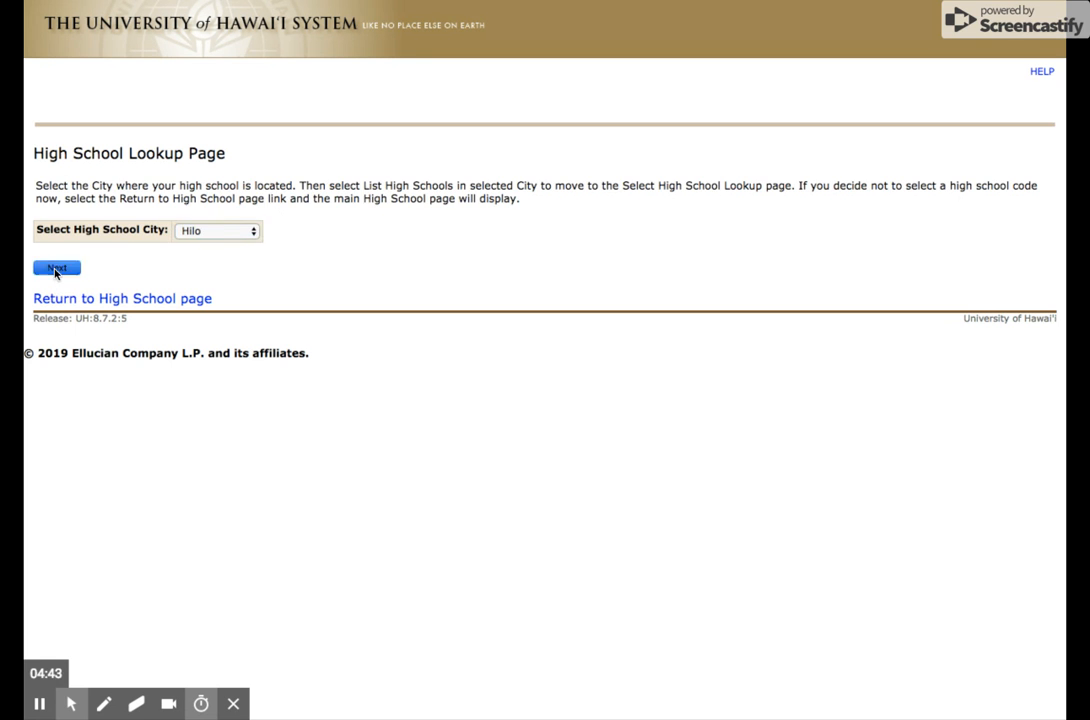
click(250, 236)
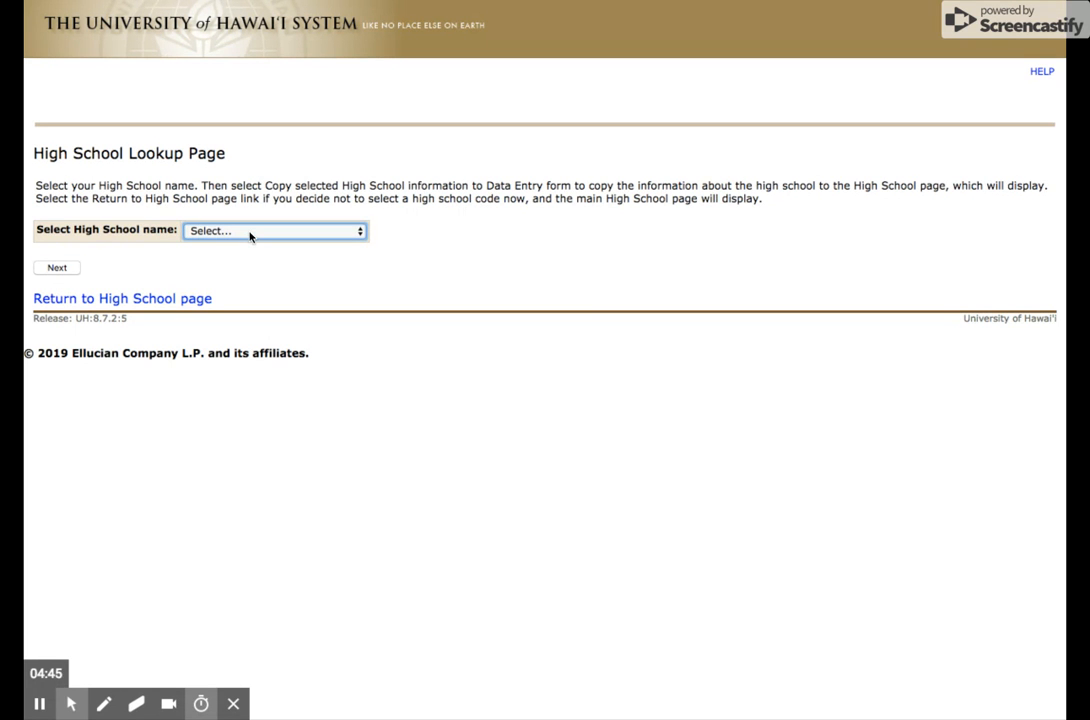
click(245, 255)
click(52, 268)
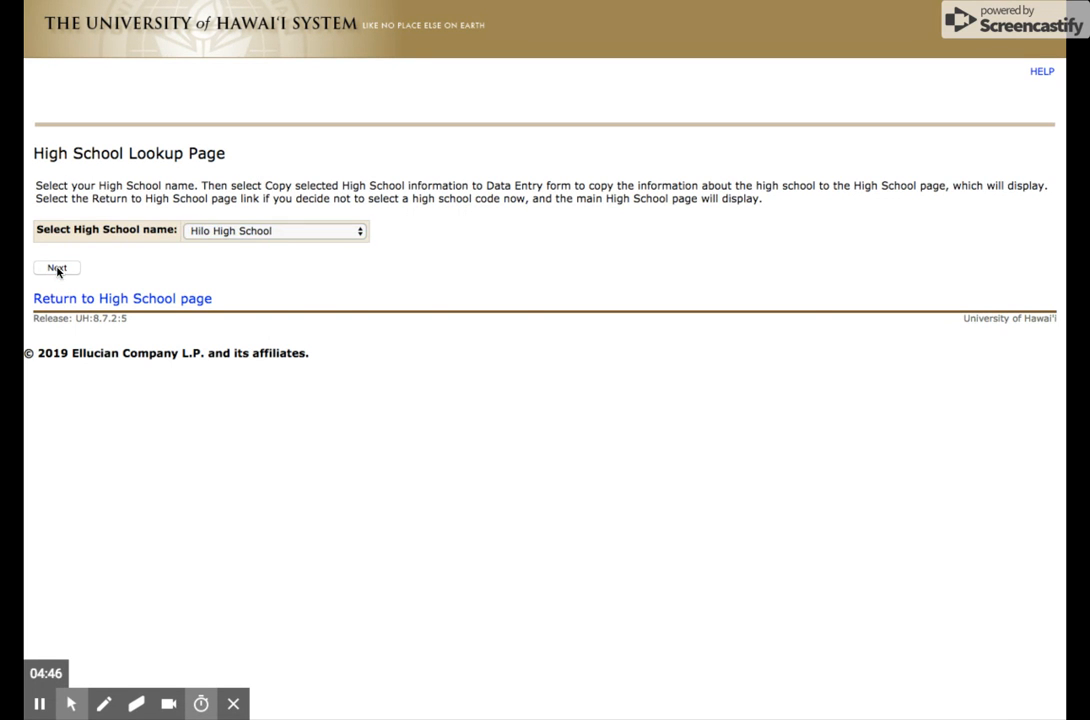
- Check the high school's name, city and graduation month, leave them as filled in, and continue to the Colleges section
triple_click(241, 397)
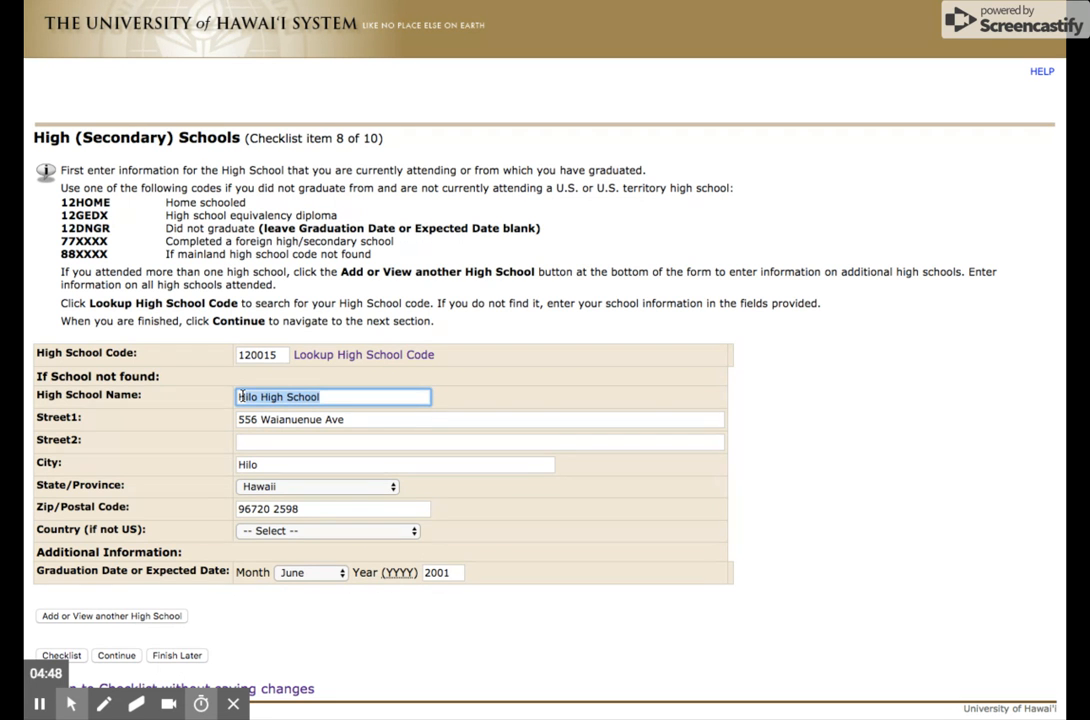
triple_click(343, 462)
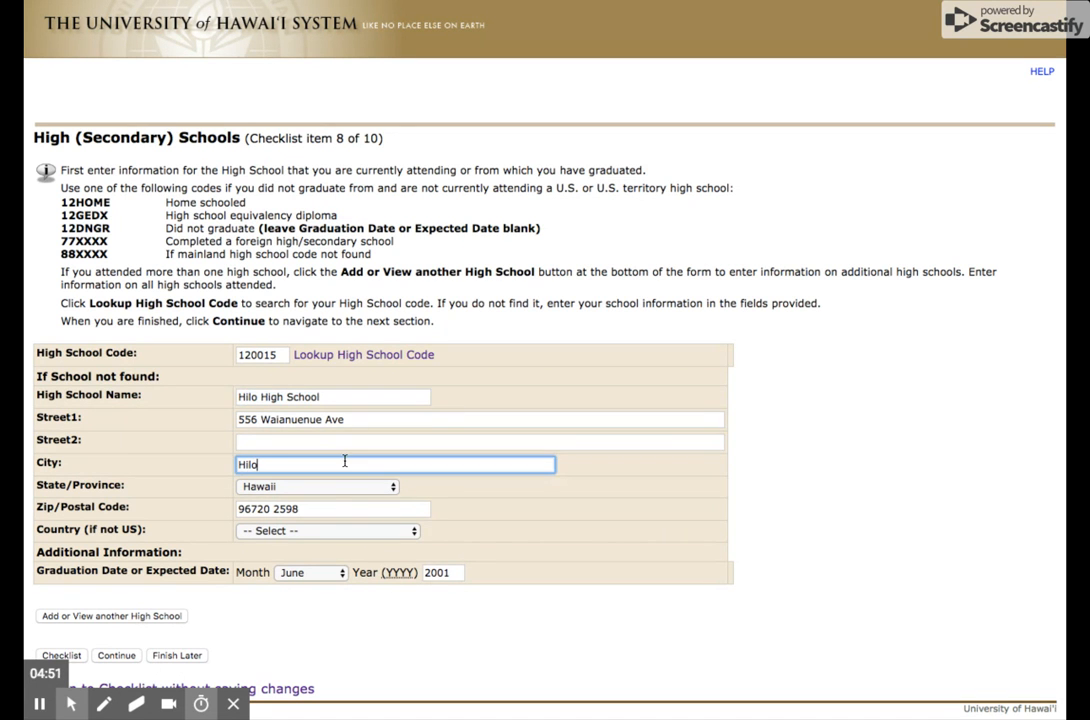
click(305, 573)
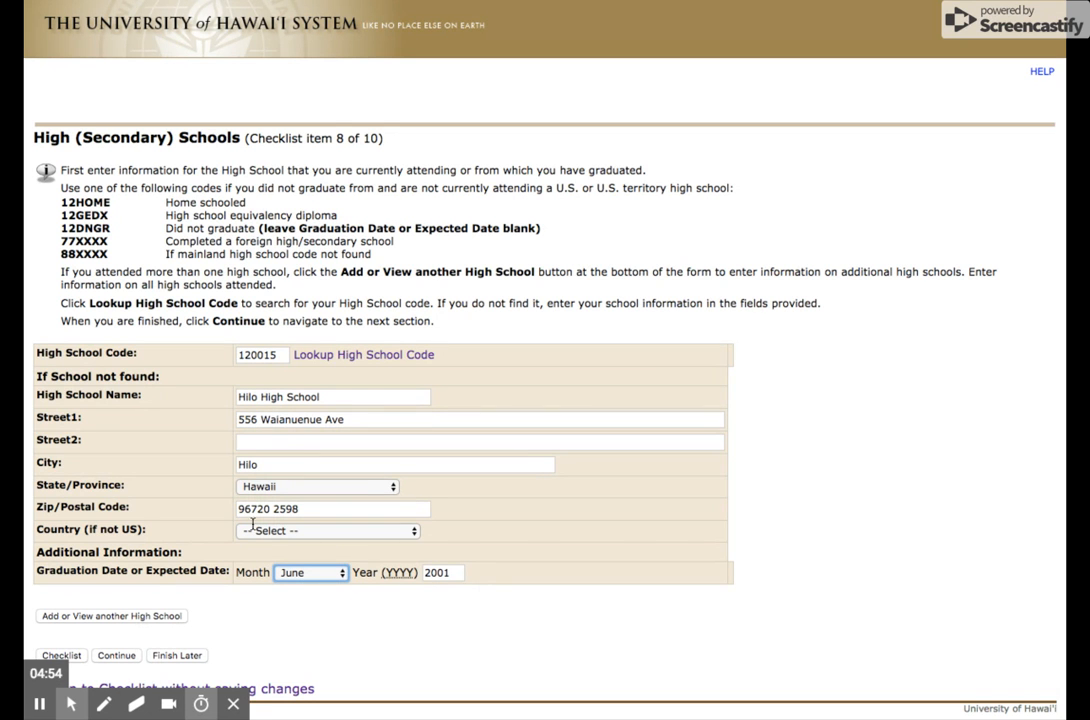
click(126, 657)
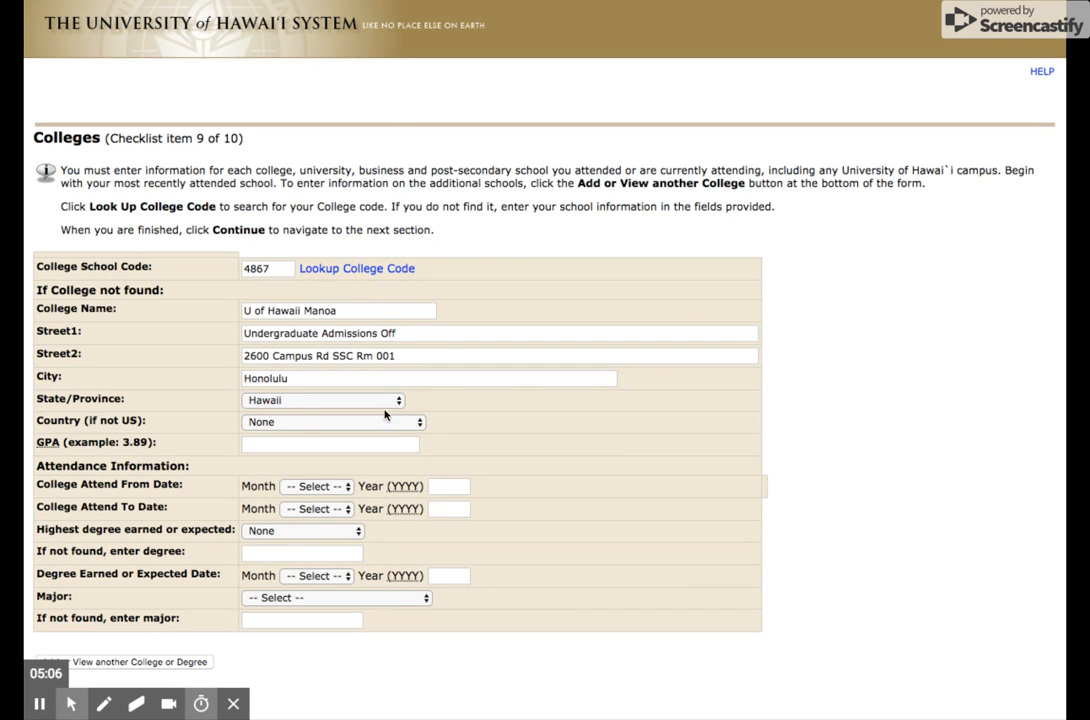
- Continue past the Colleges section with GPA and attendance fields left blank, and highlight the UH Manoa Graduate fee in the application fee table
click(274, 444)
click(237, 449)
scroll(210, 600, down, 2)
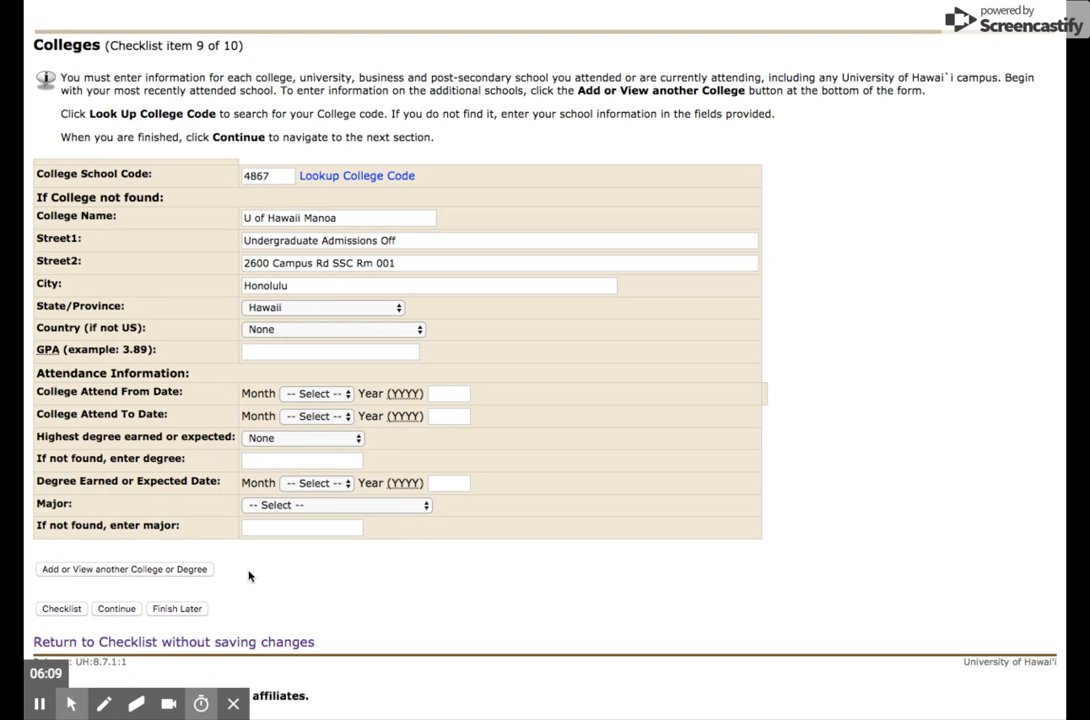
click(117, 612)
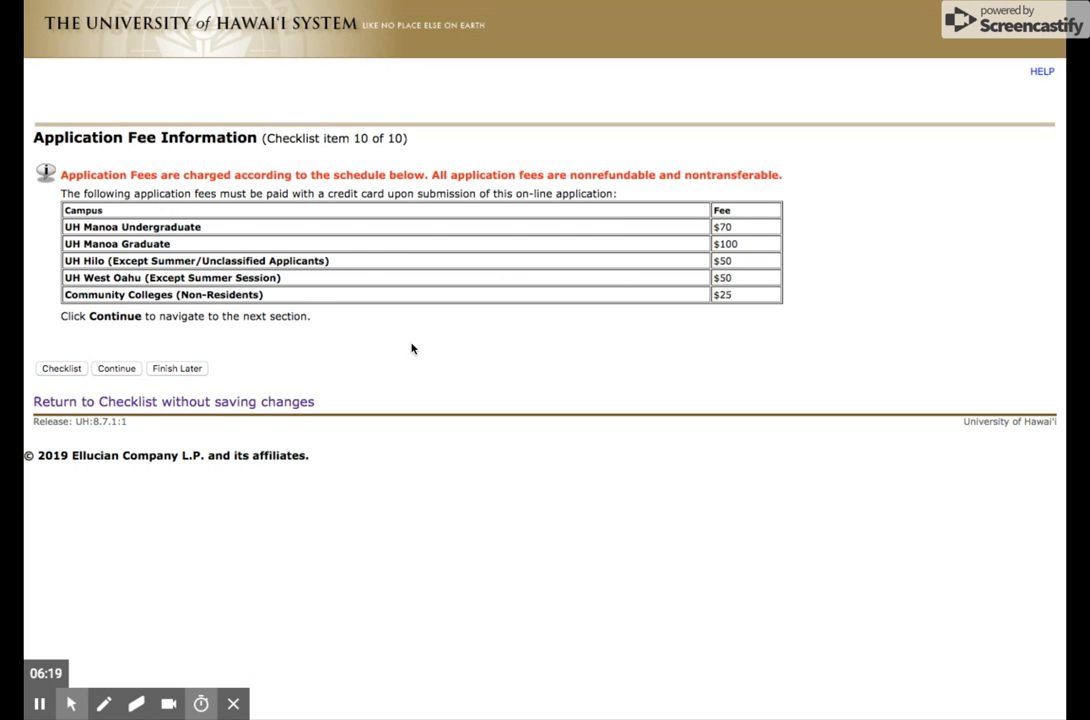
double_click(742, 244)
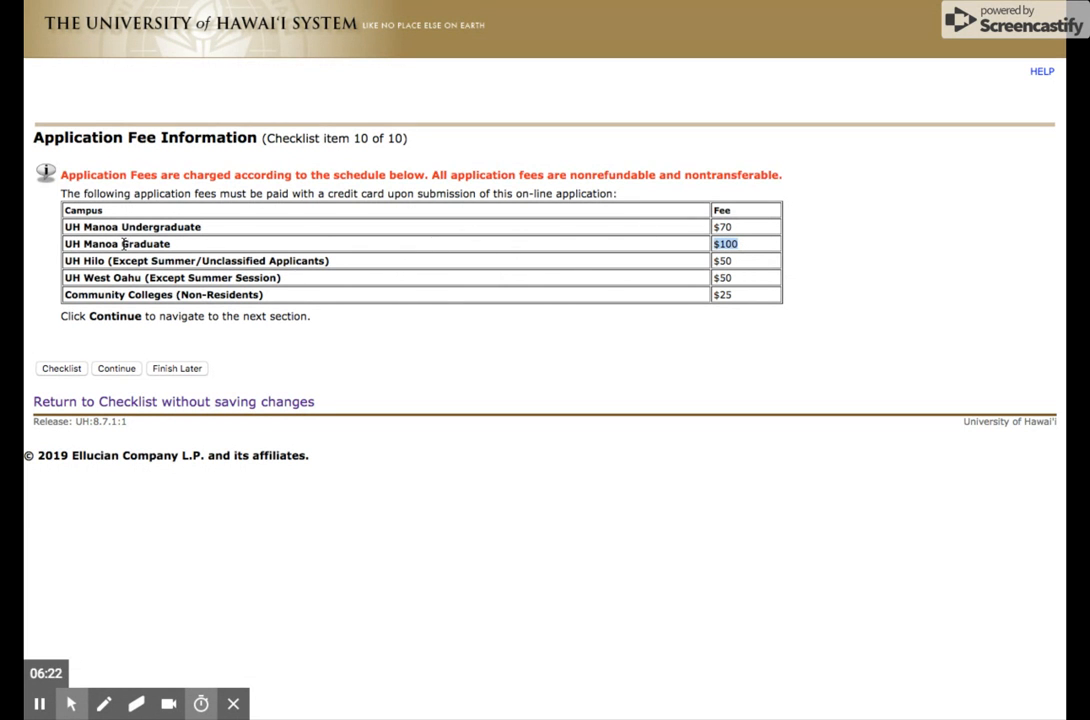